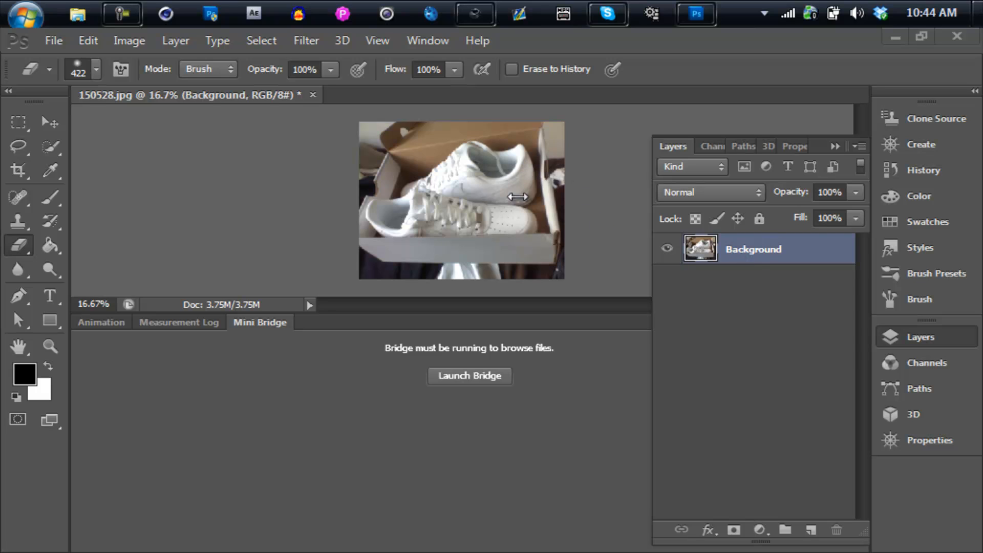
left_click(803, 248)
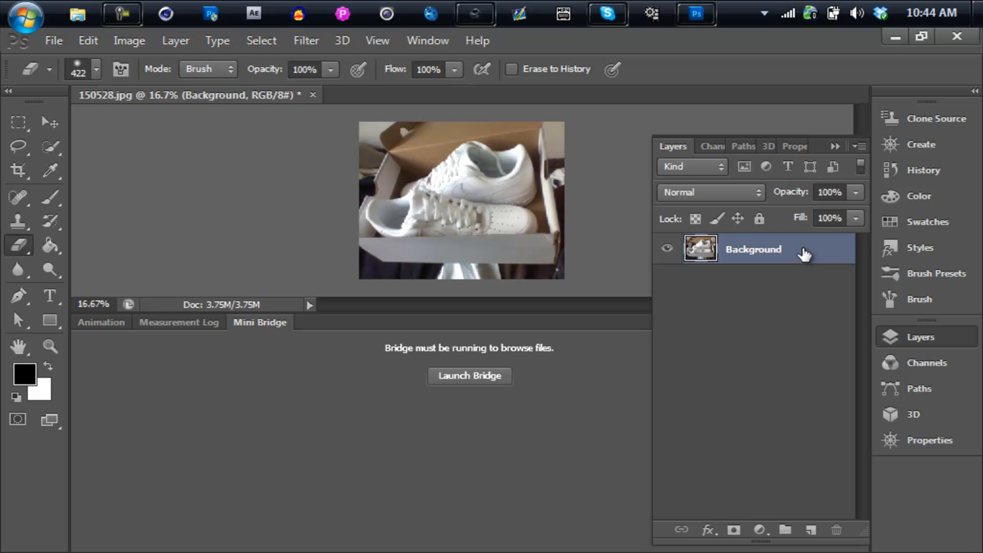
key("h")
double_click(803, 248)
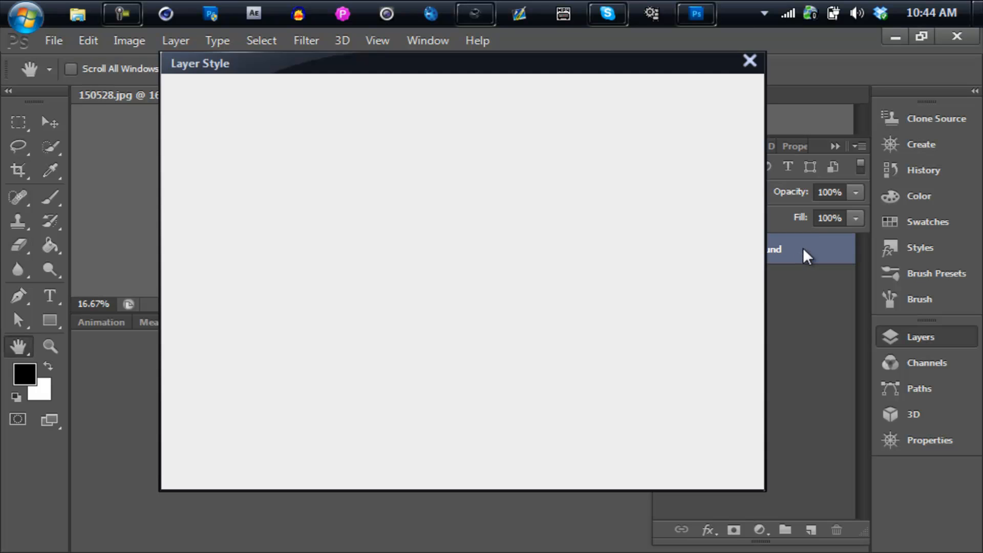
left_click(720, 115)
key("e")
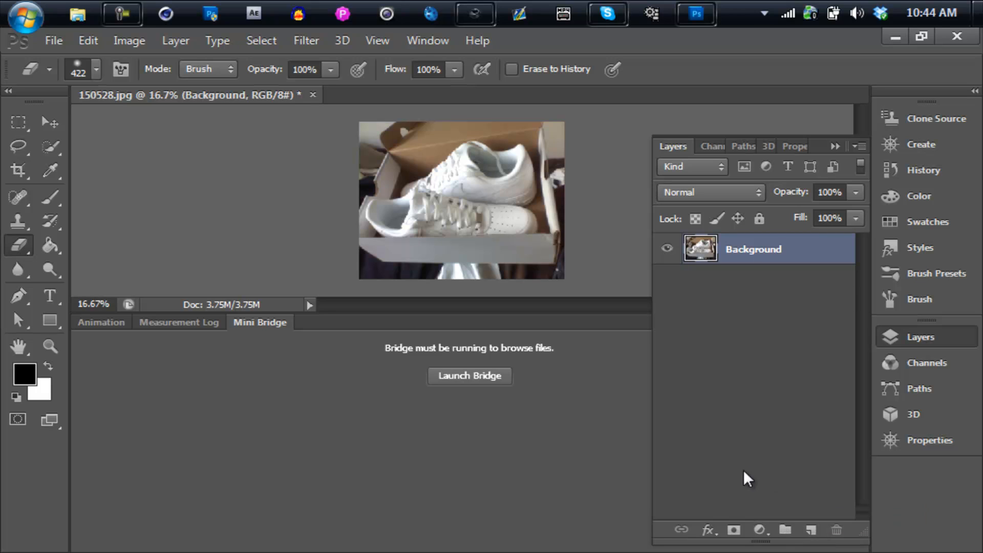
Duplicate the Background layer under the name Image and hide the original Background layer.
key("ctrl+j")
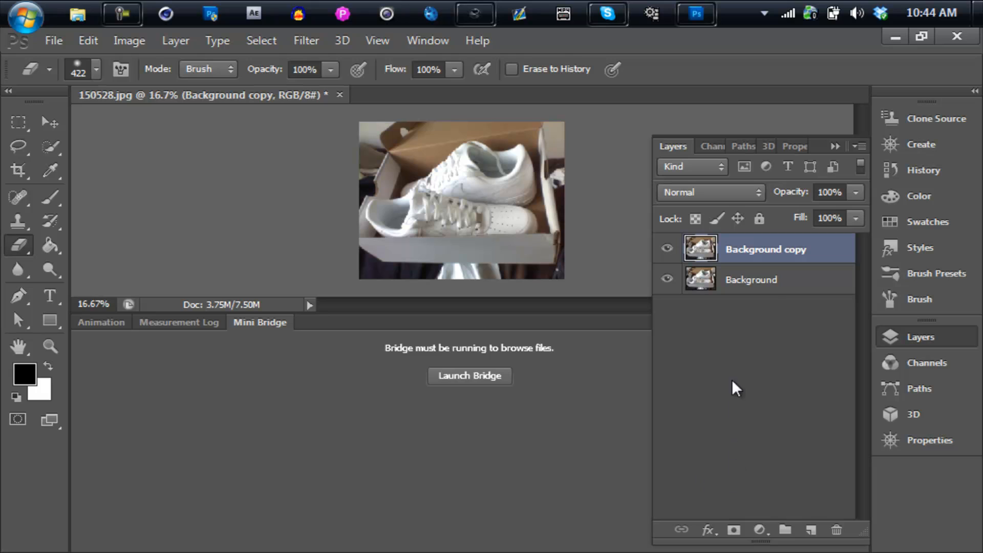
double_click(752, 249)
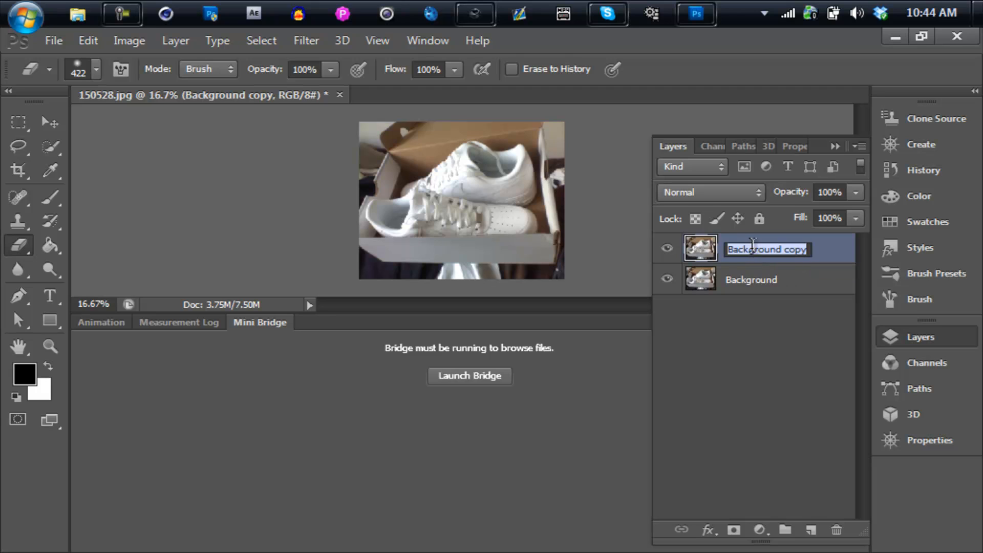
type("Image")
key("Return")
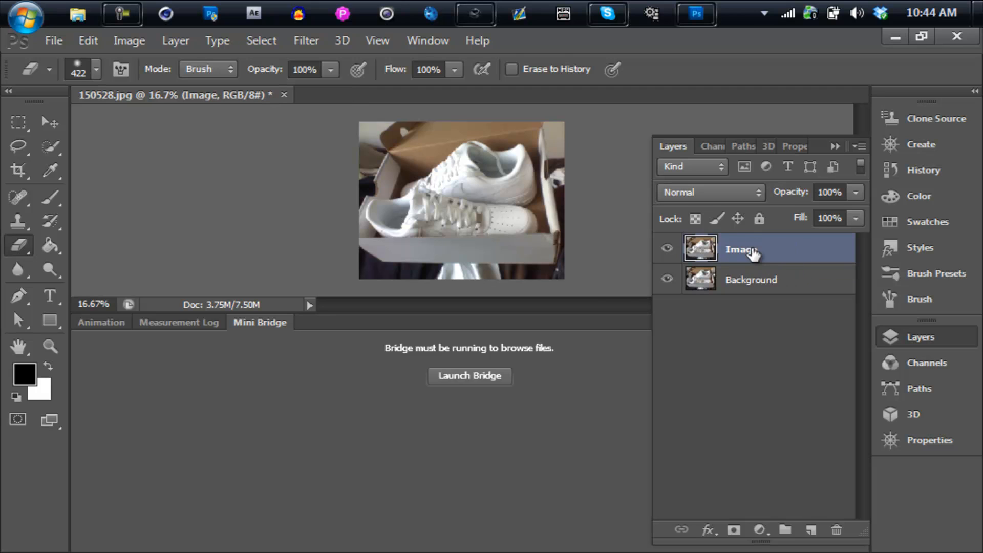
left_click(667, 278)
Add a Curves adjustment layer with a highlight point at input 229, output 238 and a shadow point at input 100, output 53.
left_click(760, 528)
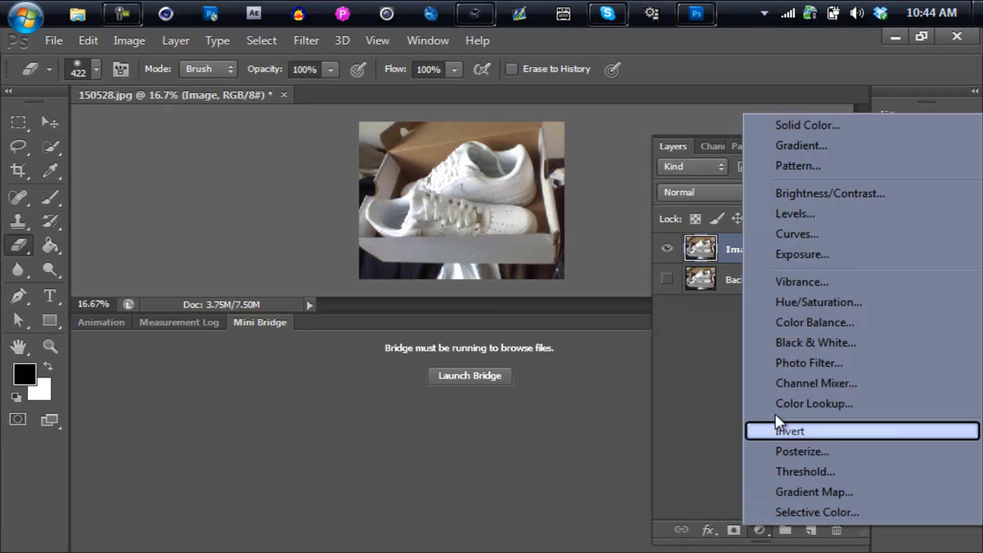
left_click(824, 231)
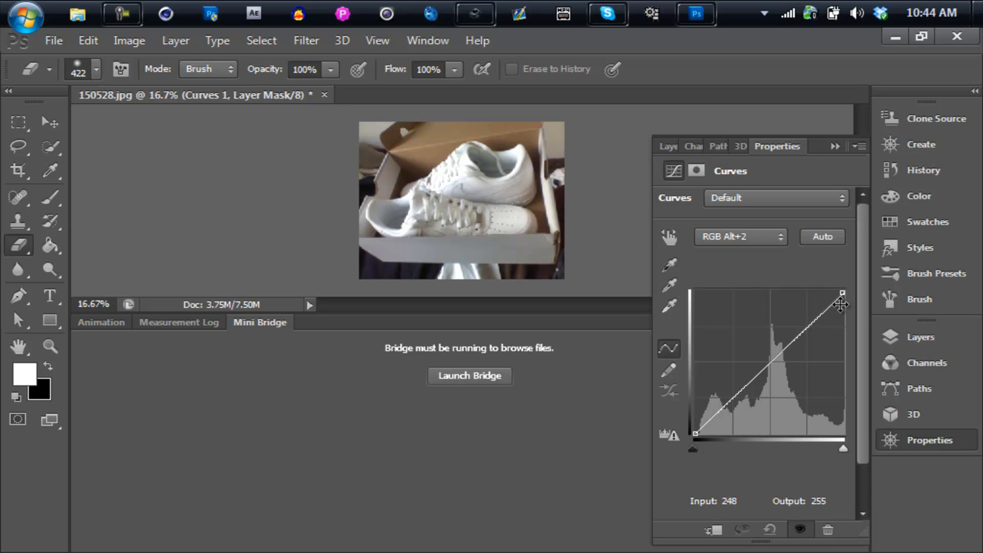
left_click(833, 306)
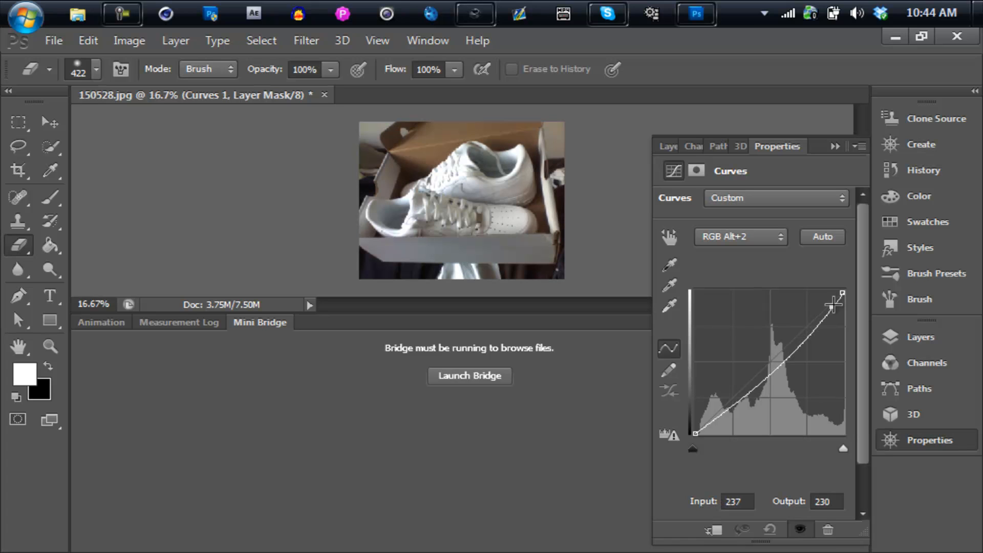
left_click_drag(832, 305, 828, 301)
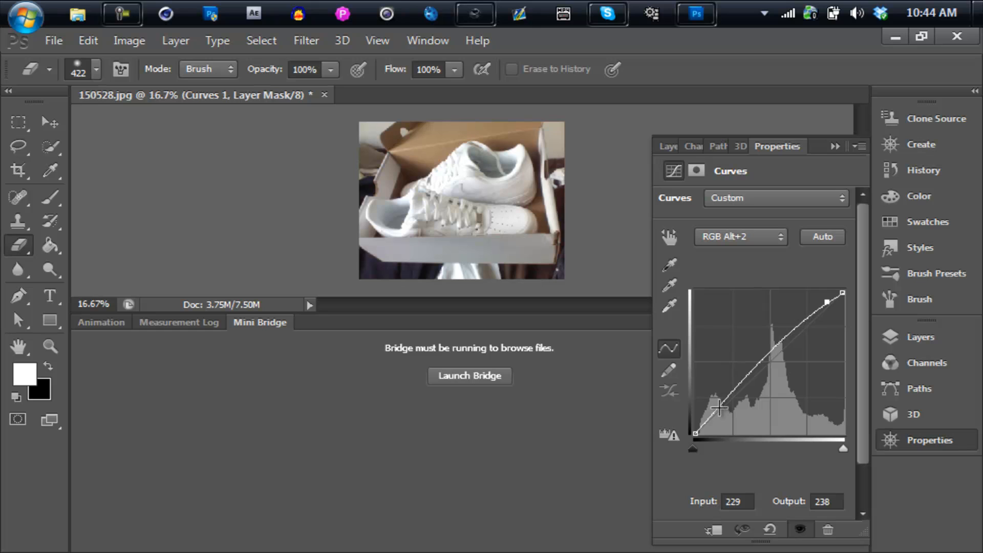
left_click_drag(709, 413, 753, 405)
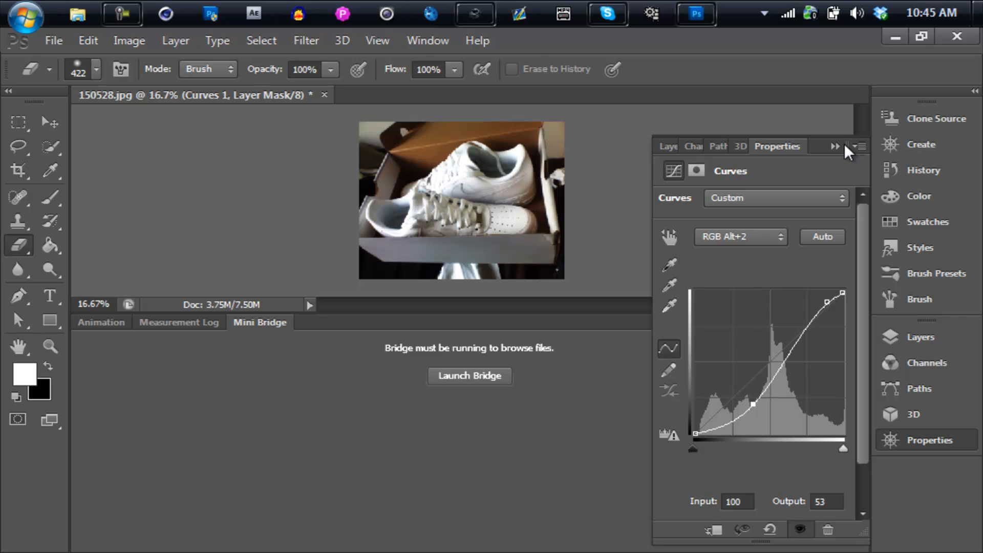
Compare the photo with and without the Curves adjustment, and move its shadow point to input 61, output 48.
left_click(657, 148)
left_click(667, 252)
left_click(666, 252)
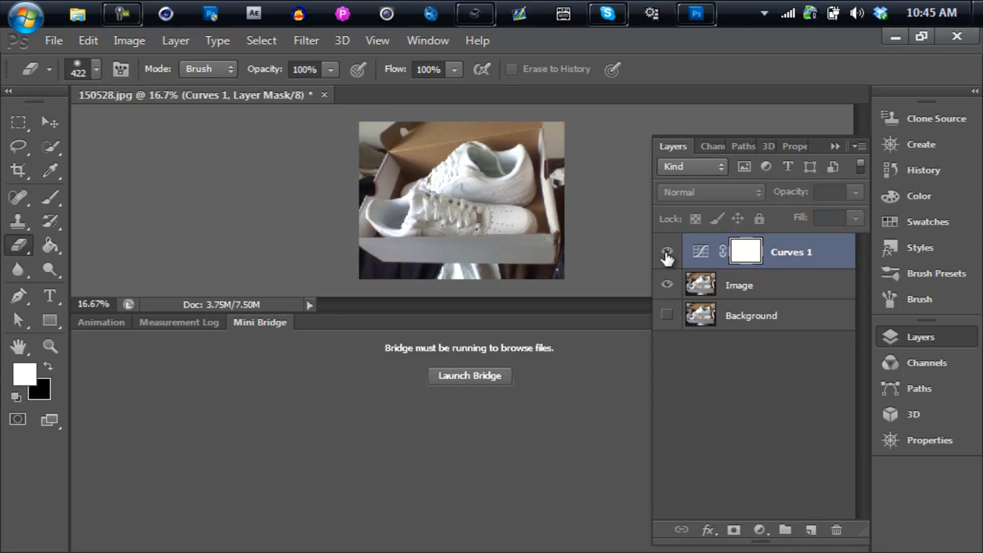
left_click(667, 252)
left_click(667, 253)
left_click(783, 145)
left_click_drag(754, 406, 731, 407)
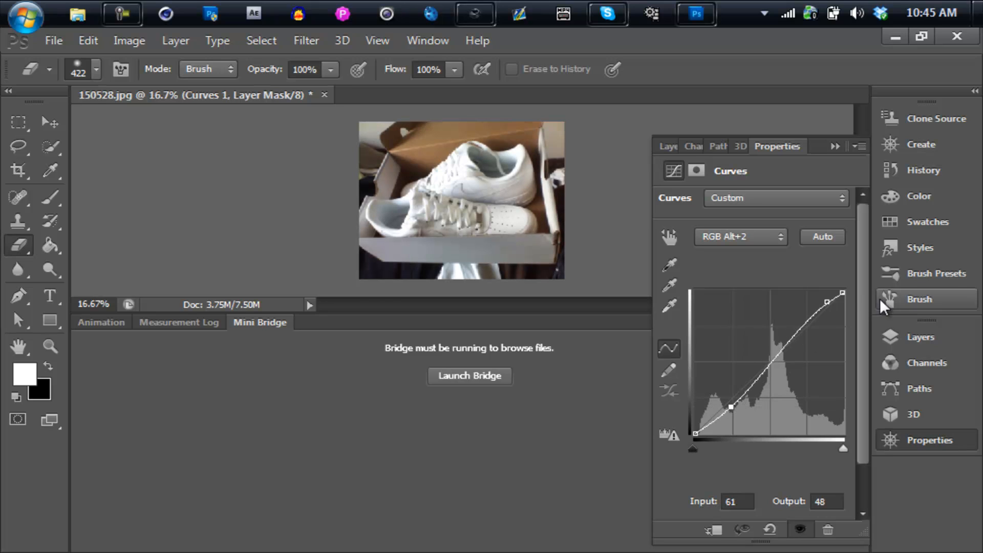
left_click(824, 301)
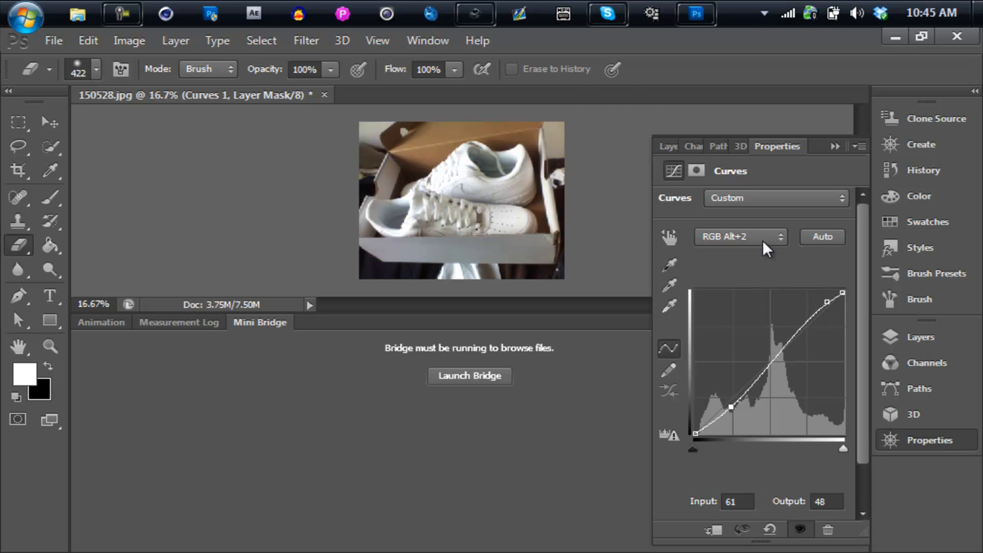
Rename the Curves adjustment layer to Curves.
left_click(661, 146)
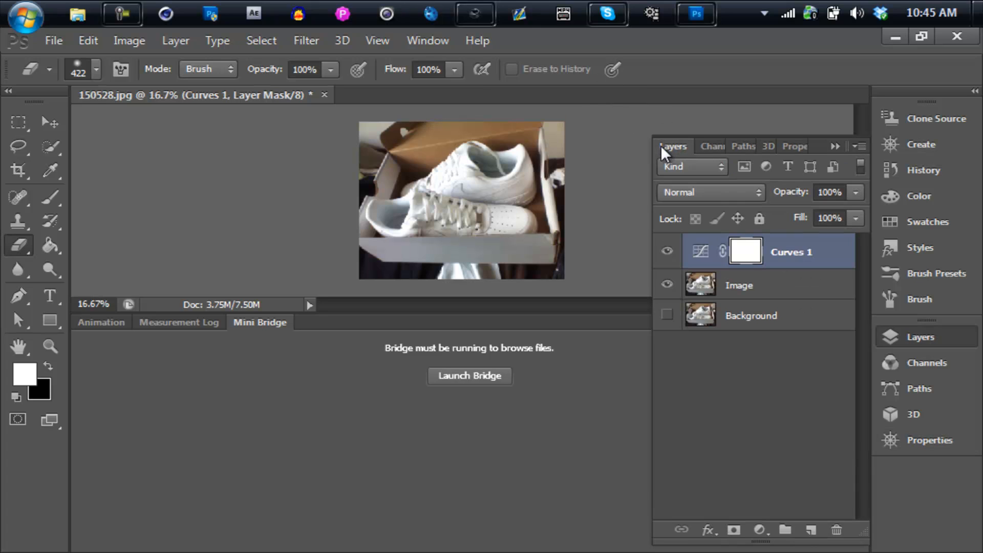
double_click(802, 252)
left_click(821, 252)
key("BackSpace")
key("BackSpace")
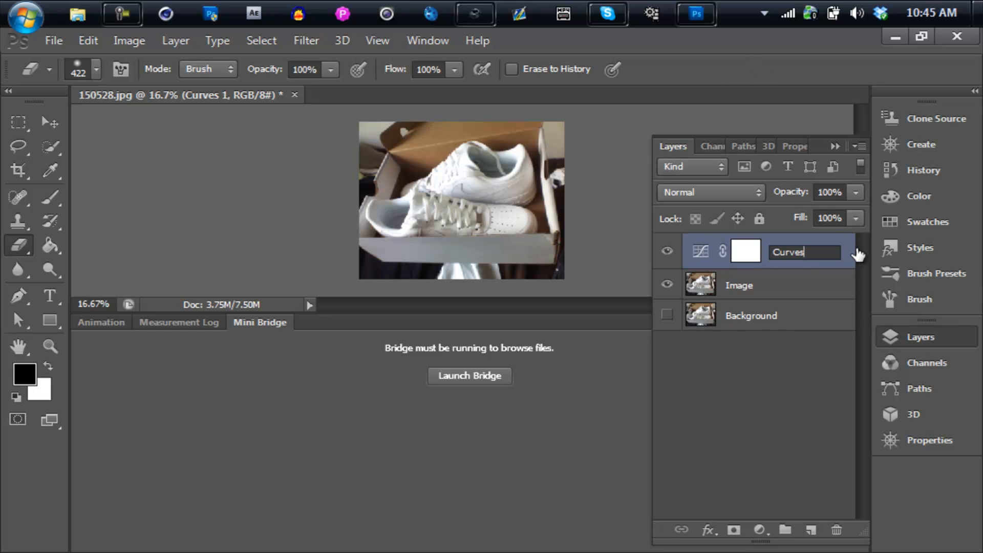
left_click(844, 250)
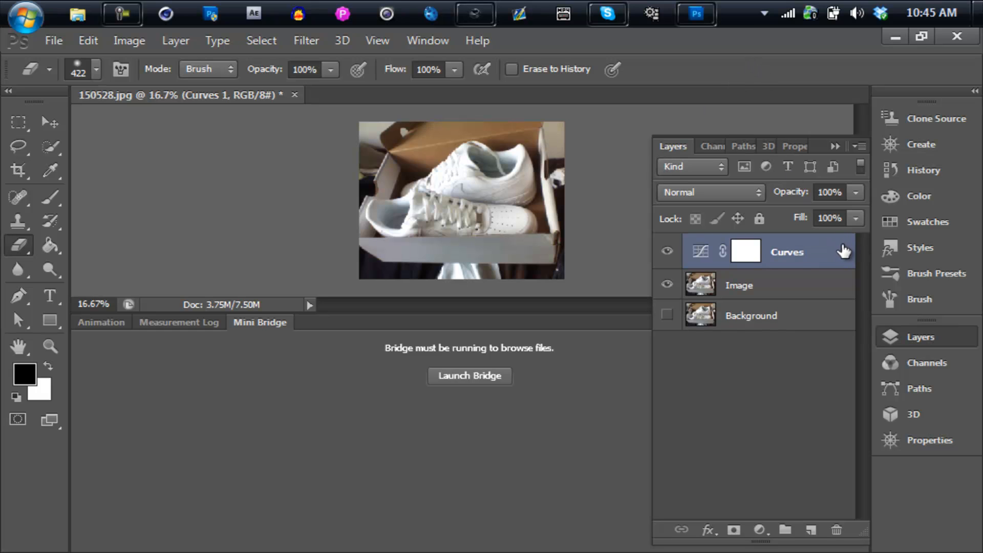
Add a Gradient Map adjustment layer above the Curves layer and reduce its opacity to 7%.
left_click(759, 529)
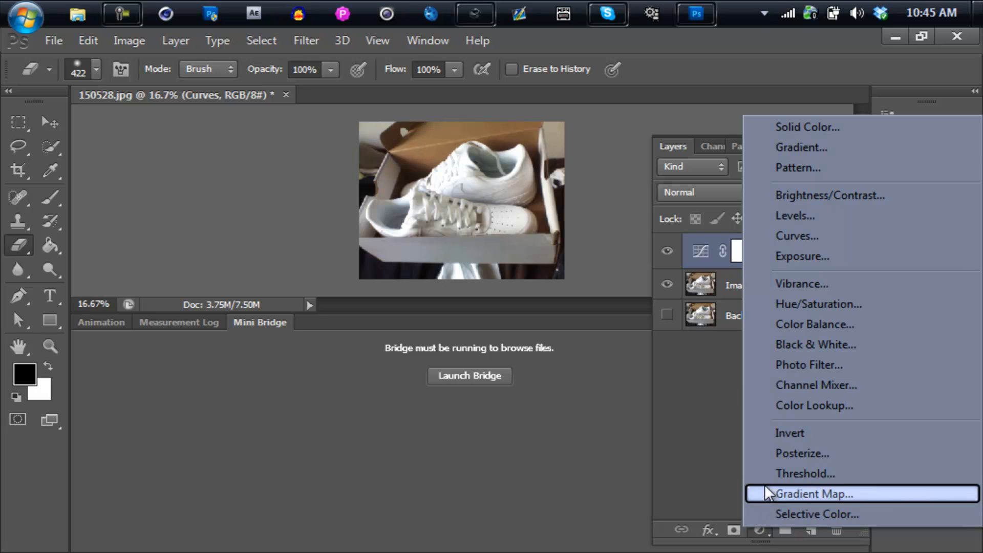
left_click(828, 488)
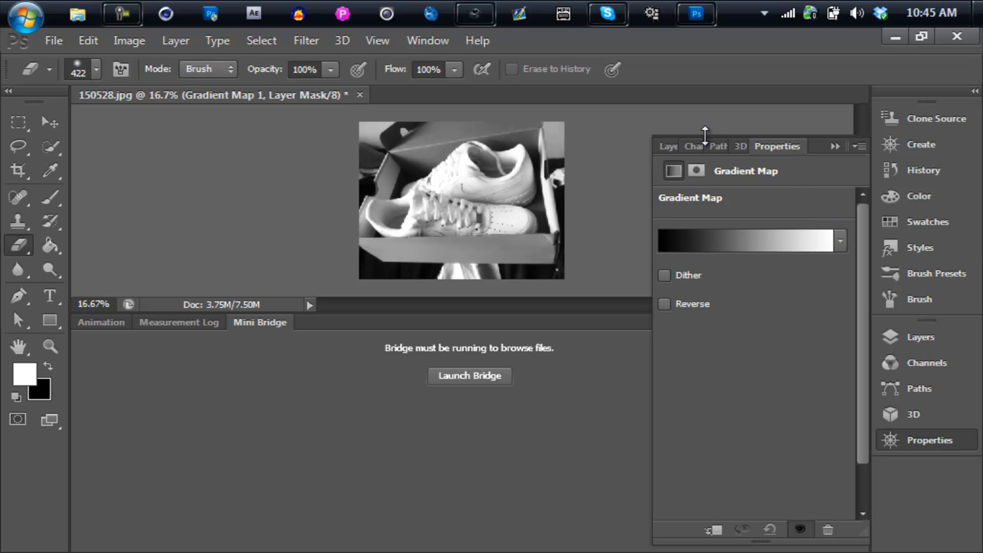
left_click(668, 147)
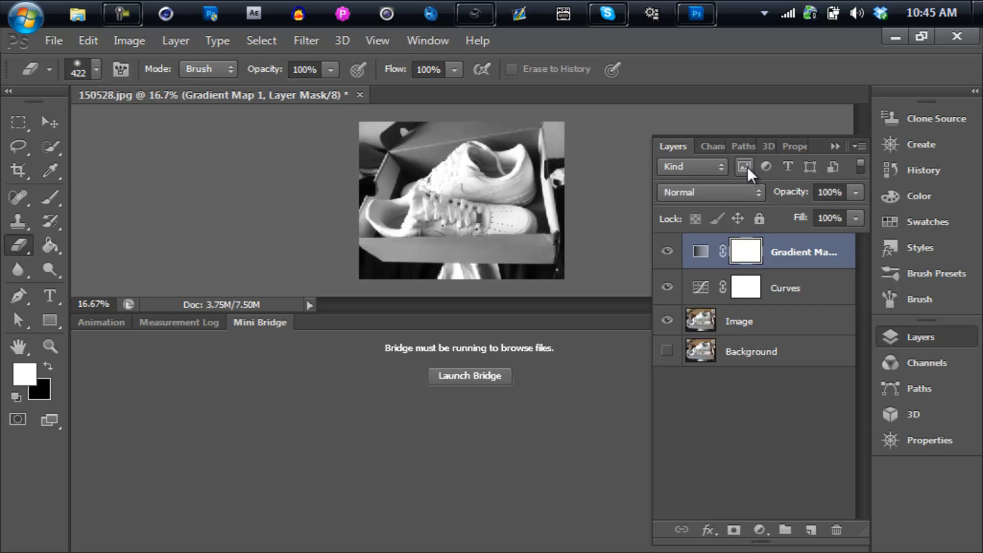
left_click(856, 192)
left_click_drag(813, 210, 766, 216)
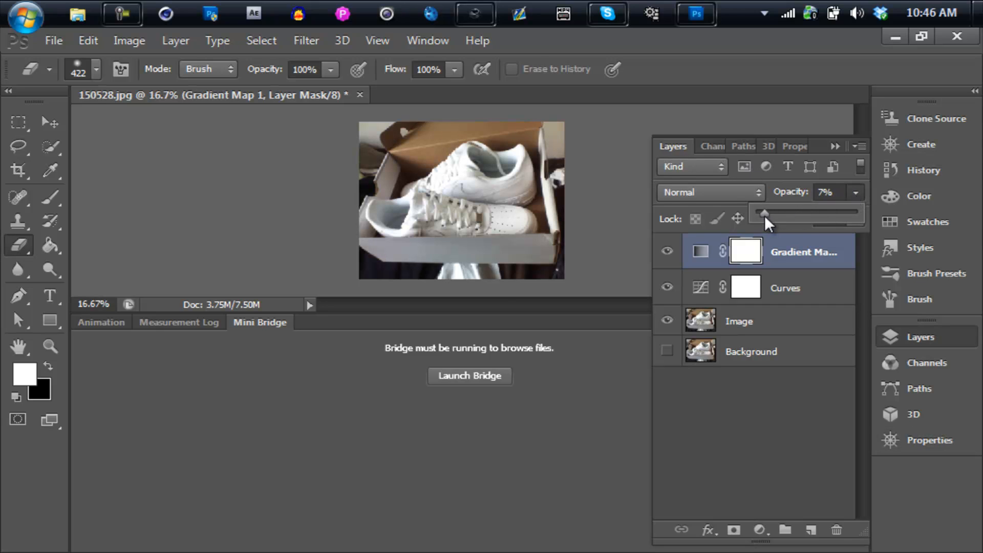
Try several gradient presets for the Gradient Map and apply the Blue, Yellow, Blue preset.
left_click(797, 146)
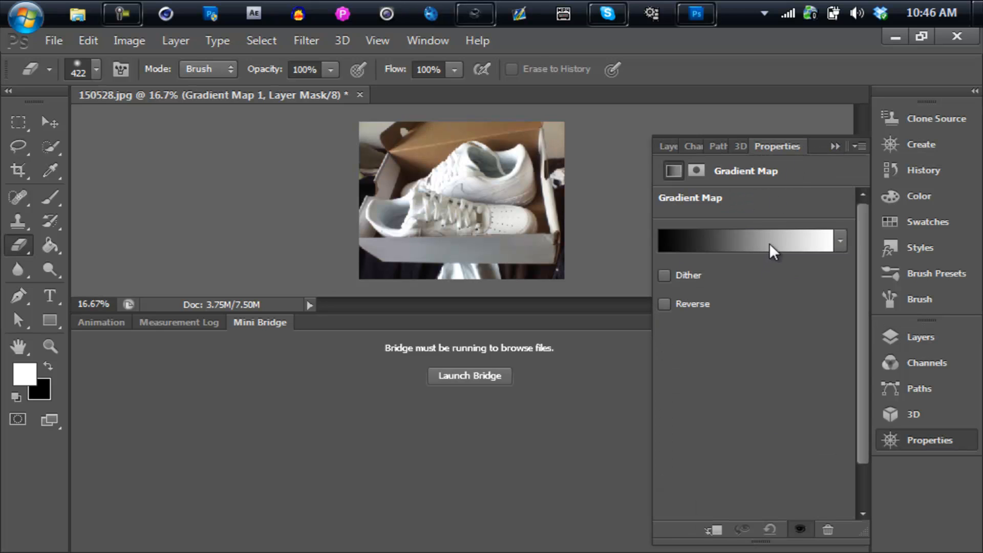
left_click(788, 240)
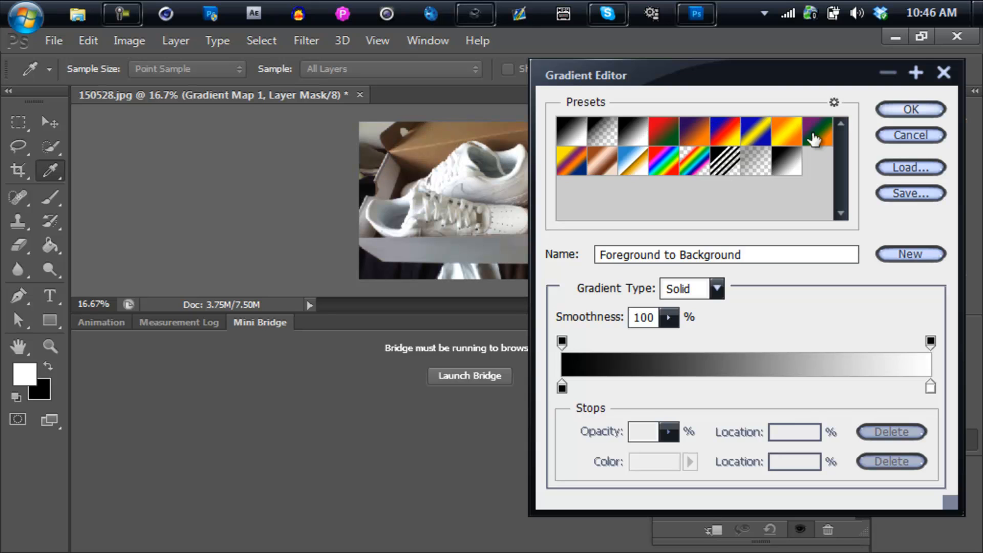
left_click(814, 137)
left_click(778, 137)
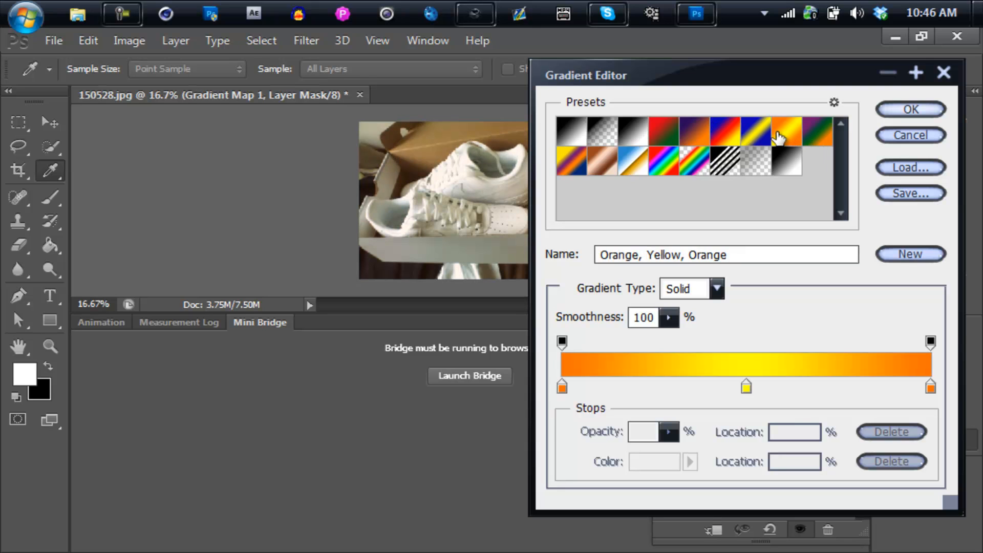
left_click(756, 137)
left_click(738, 138)
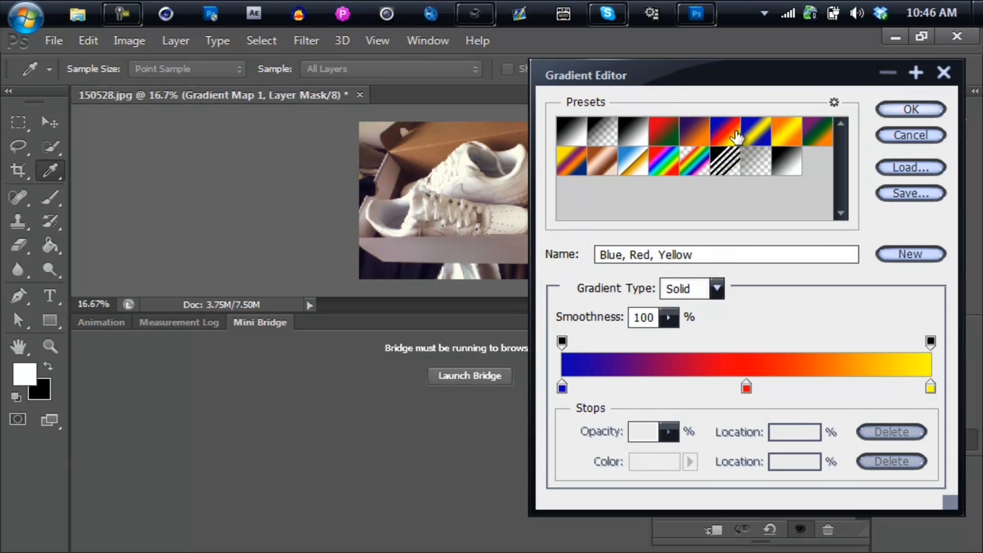
left_click(694, 128)
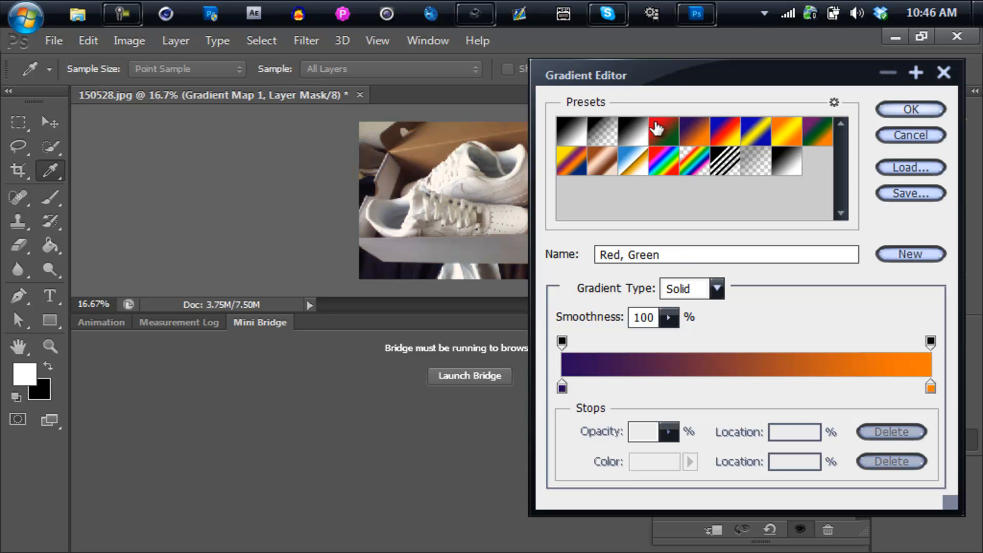
left_click(657, 128)
left_click(763, 131)
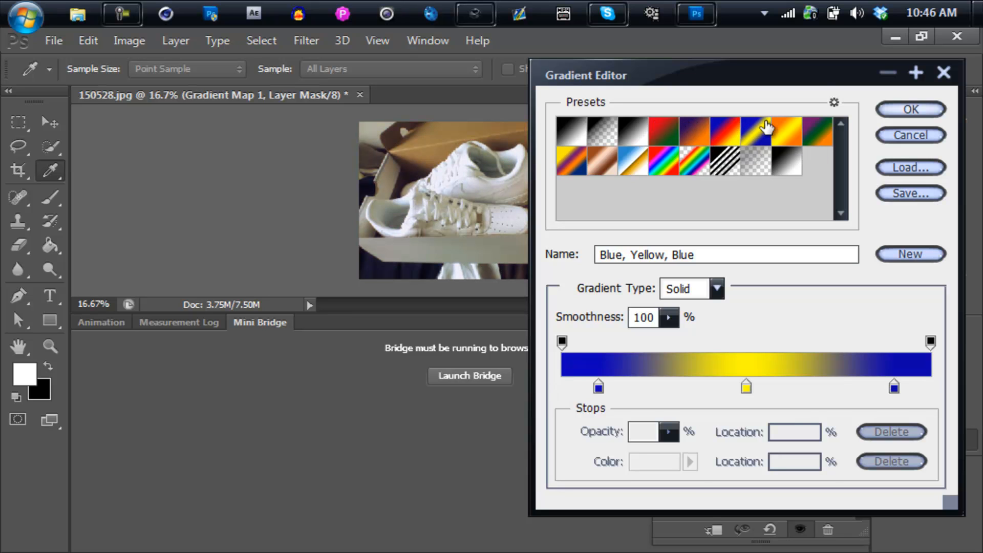
left_click(904, 107)
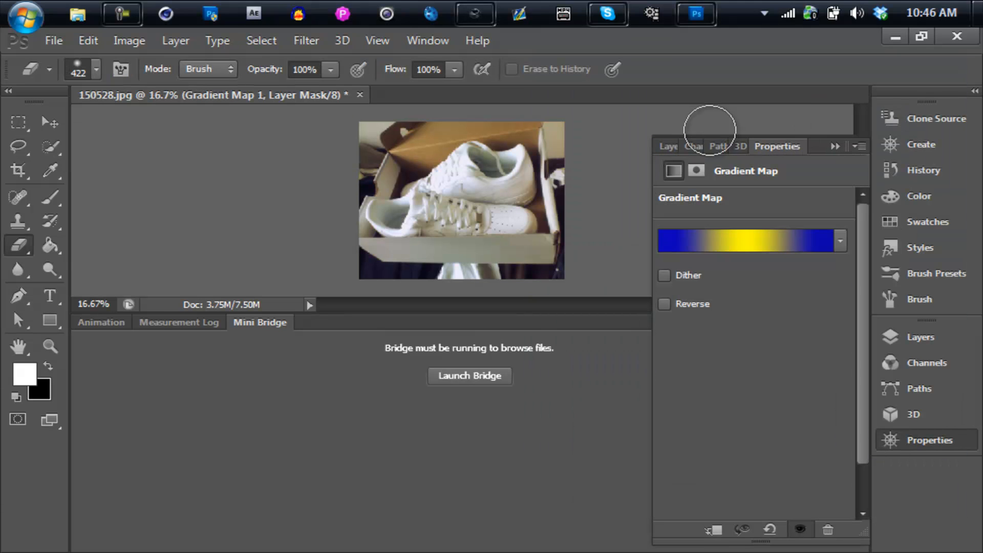
Add a Photo Filter adjustment layer above the Gradient Map and set its density to 4%.
left_click(668, 144)
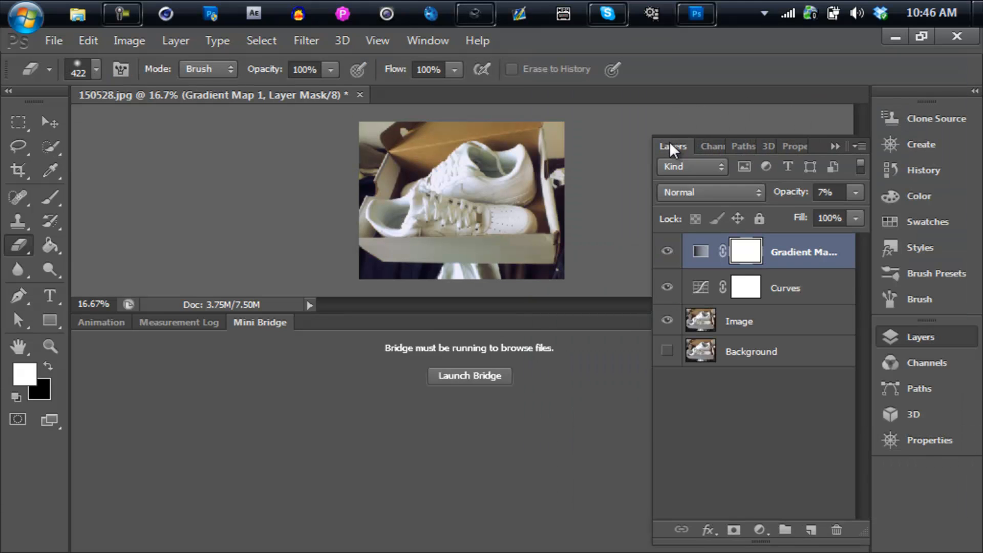
left_click(760, 529)
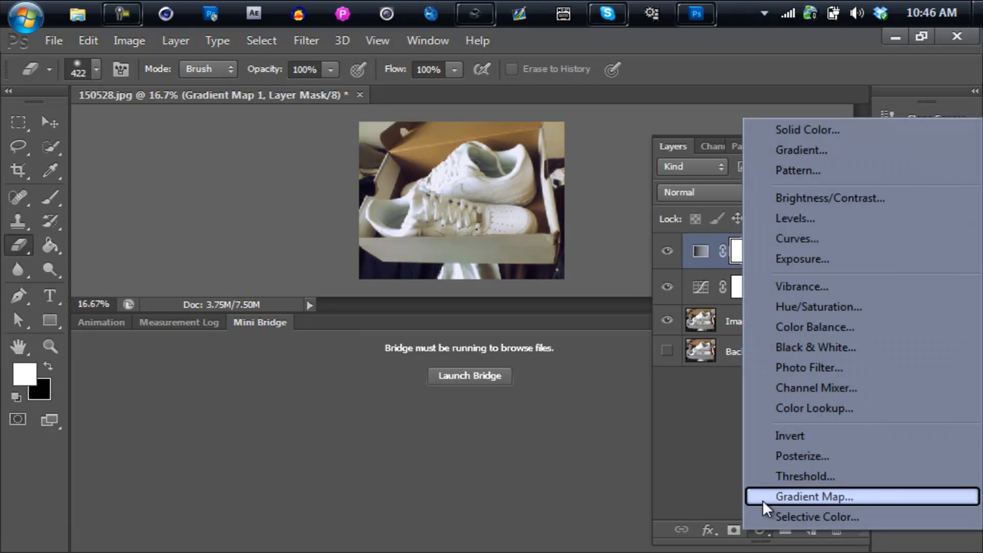
left_click(824, 372)
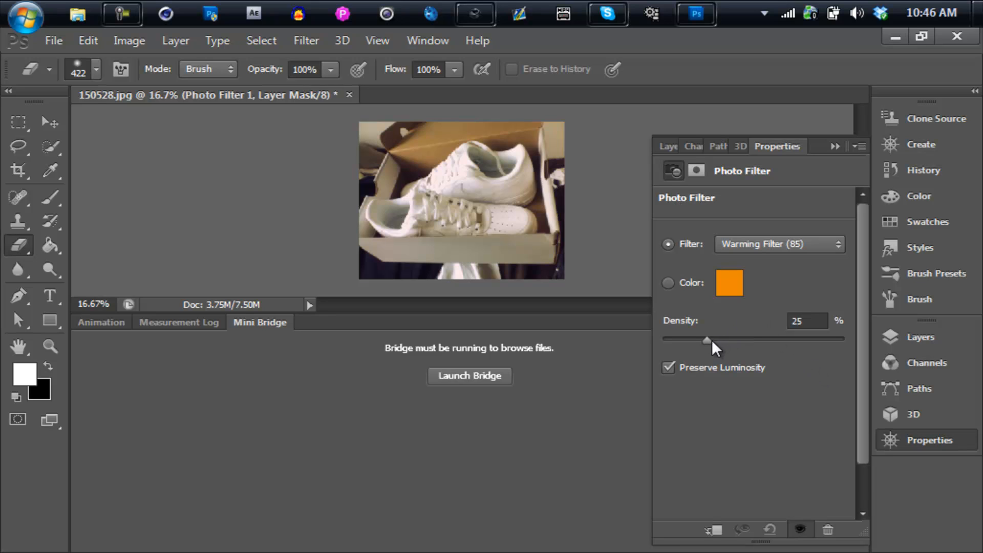
left_click_drag(711, 342, 668, 343)
Switch the Photo Filter to a custom color and set it to bright blue 00baff.
left_click(668, 283)
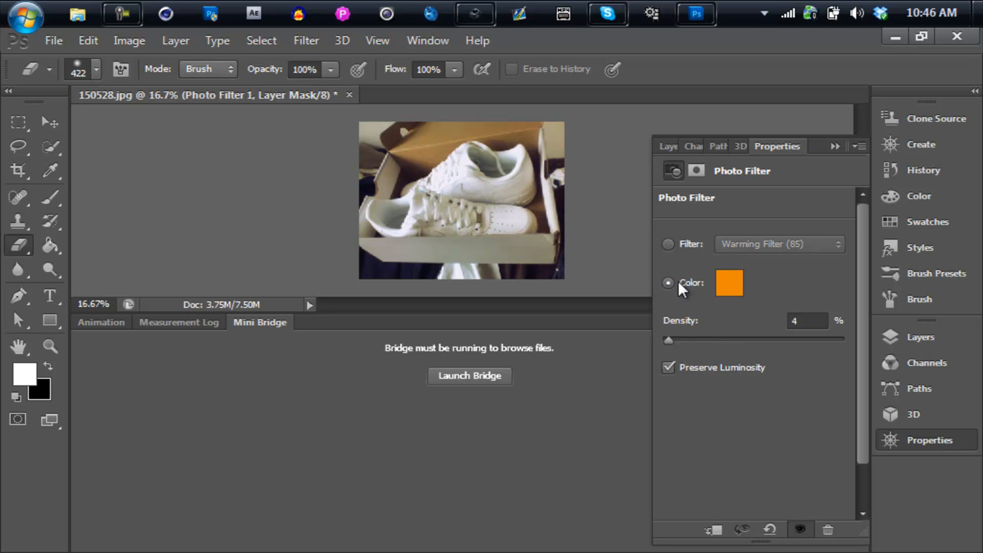
left_click(730, 289)
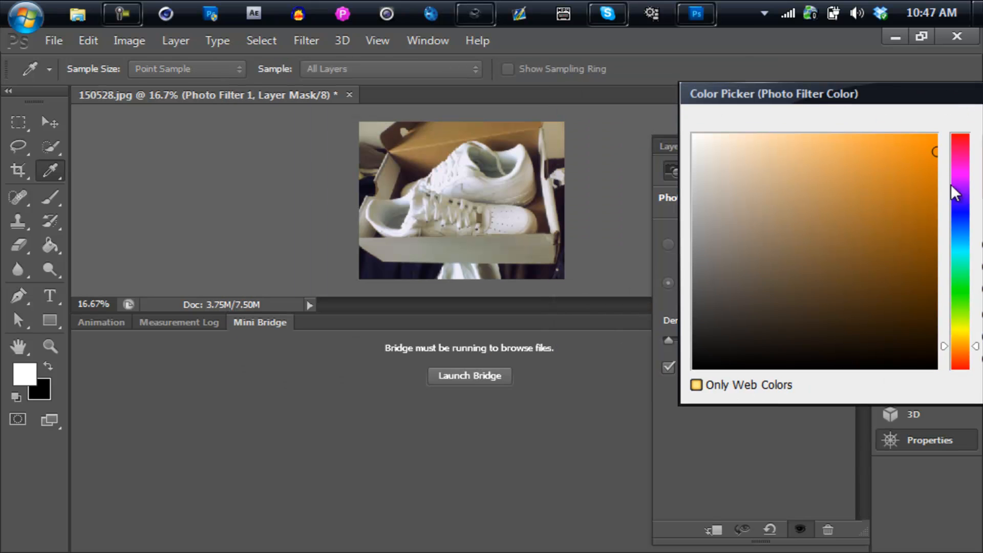
left_click(960, 223)
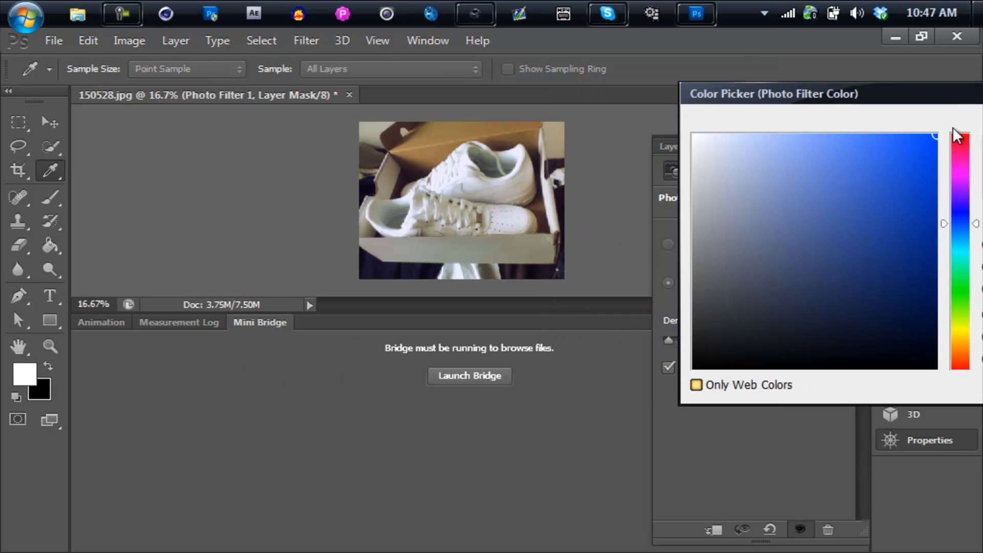
left_click(955, 234)
left_click(955, 240)
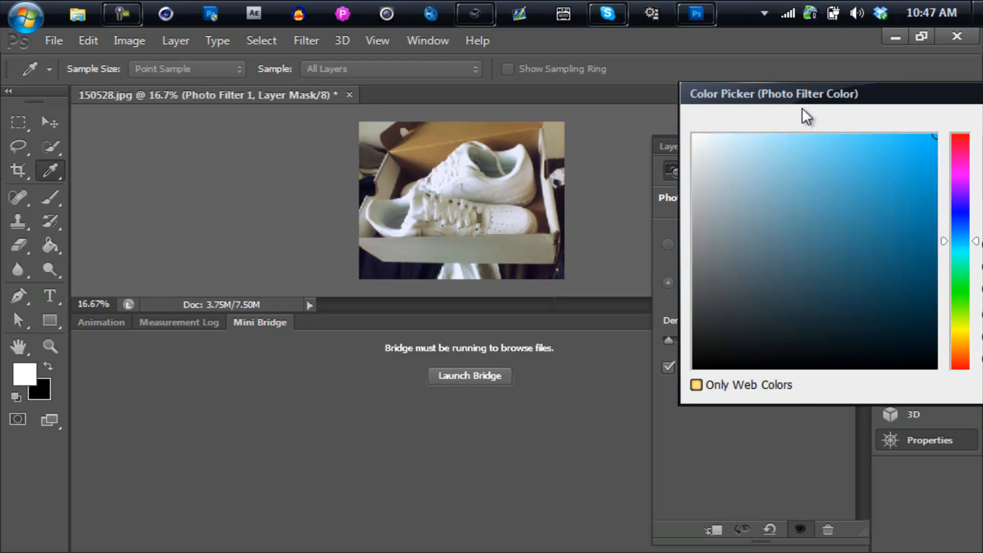
left_click_drag(797, 93, 679, 132)
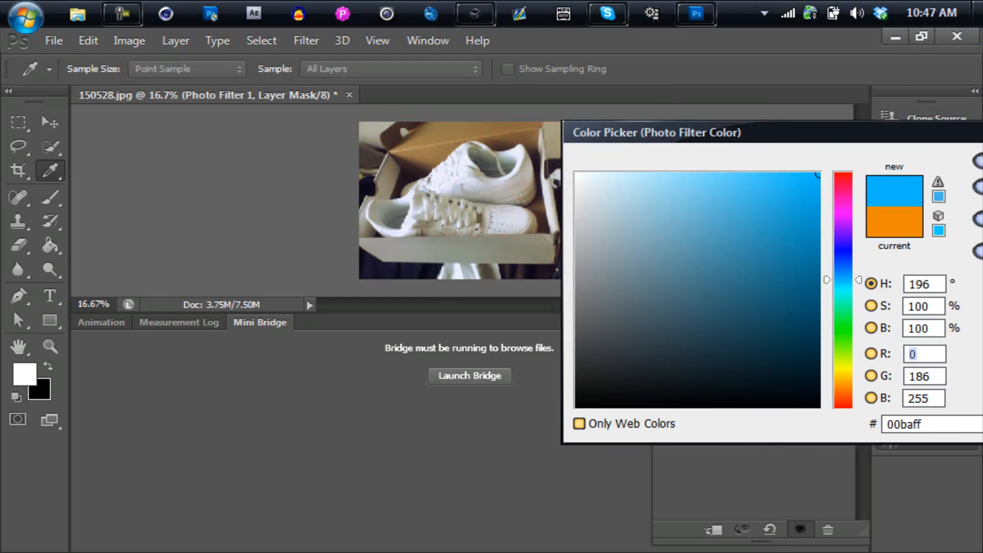
left_click(977, 163)
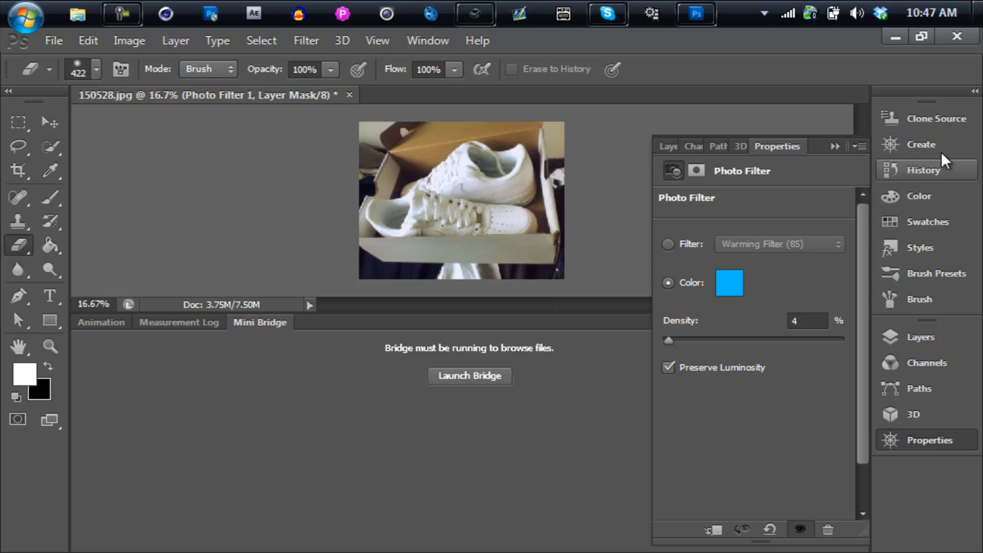
Add a Brightness/Contrast adjustment layer above the Photo Filter layer.
left_click(670, 145)
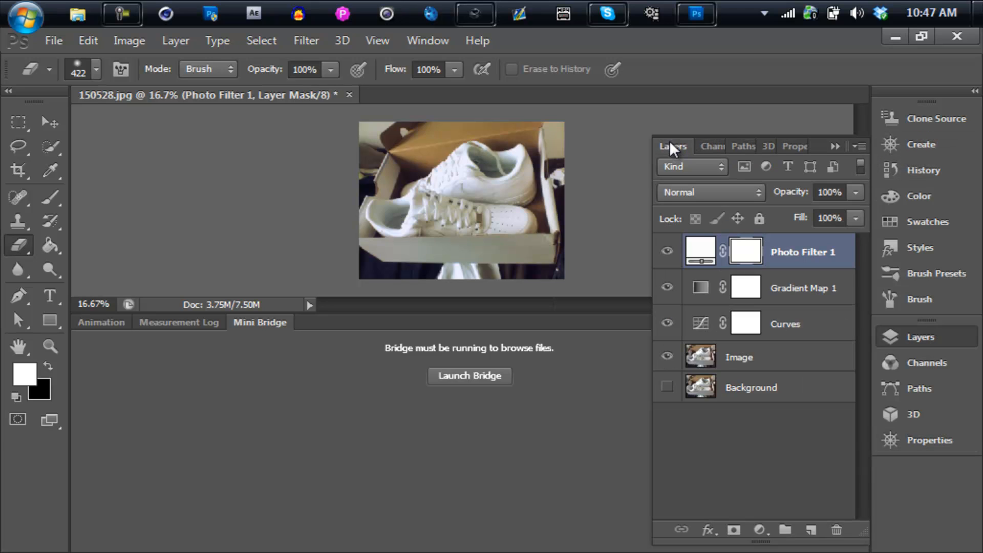
left_click(760, 530)
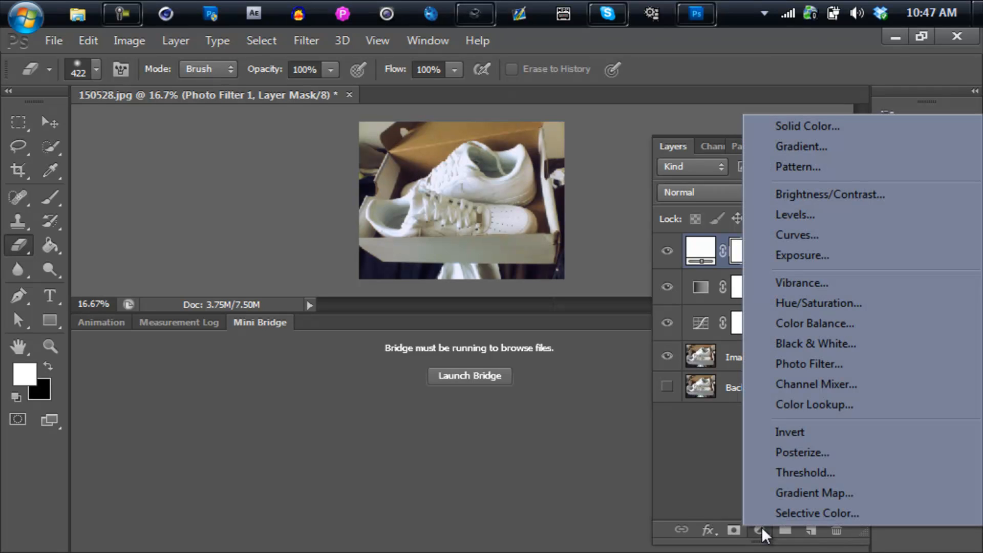
left_click(864, 194)
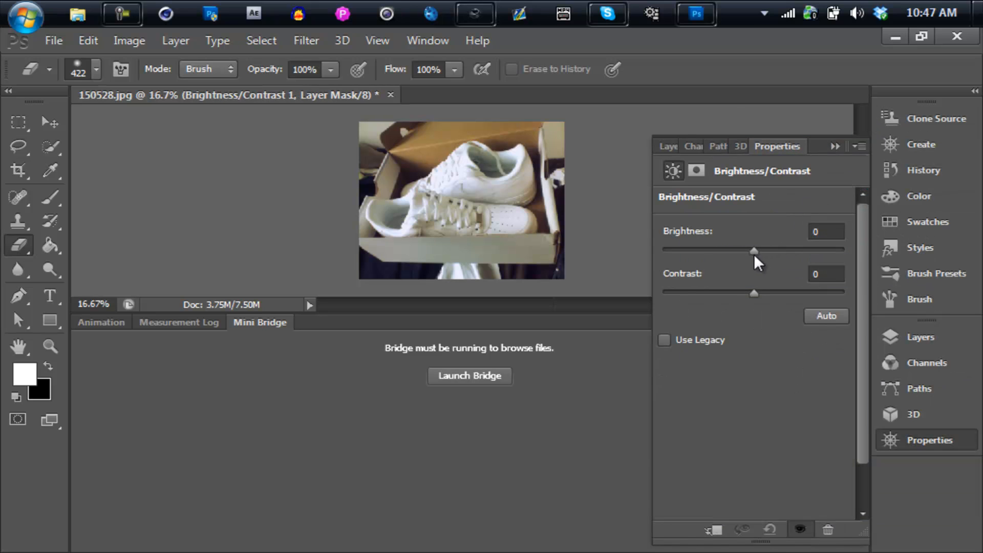
Try a brightness of -34 and a contrast of 58, and switch the Use Legacy option on and off.
mouse_move(754, 251)
left_mouse_down()
mouse_move(780, 252)
mouse_move(606, 257)
mouse_move(968, 261)
mouse_move(773, 239)
mouse_move(748, 244)
mouse_move(771, 236)
mouse_move(745, 245)
left_mouse_up()
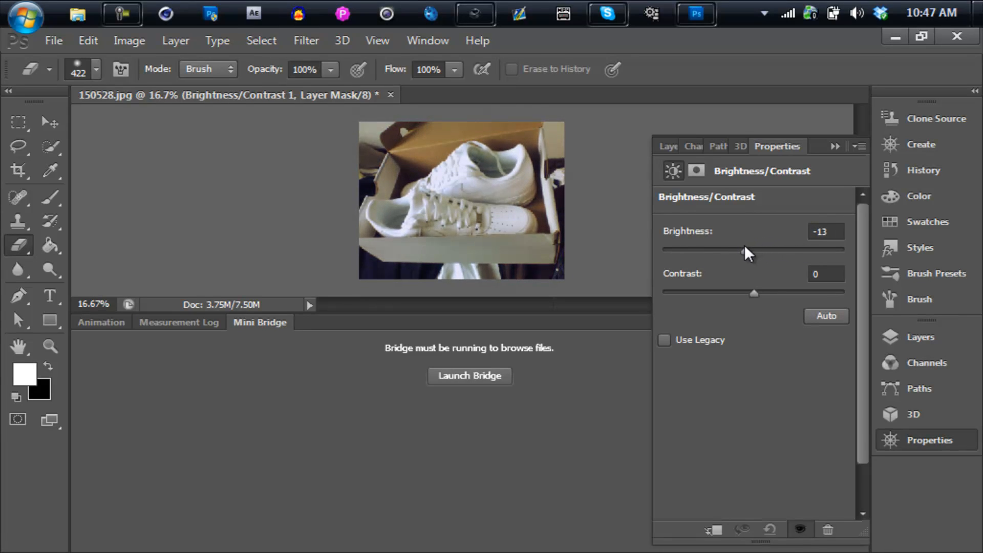
left_click_drag(756, 293, 695, 293)
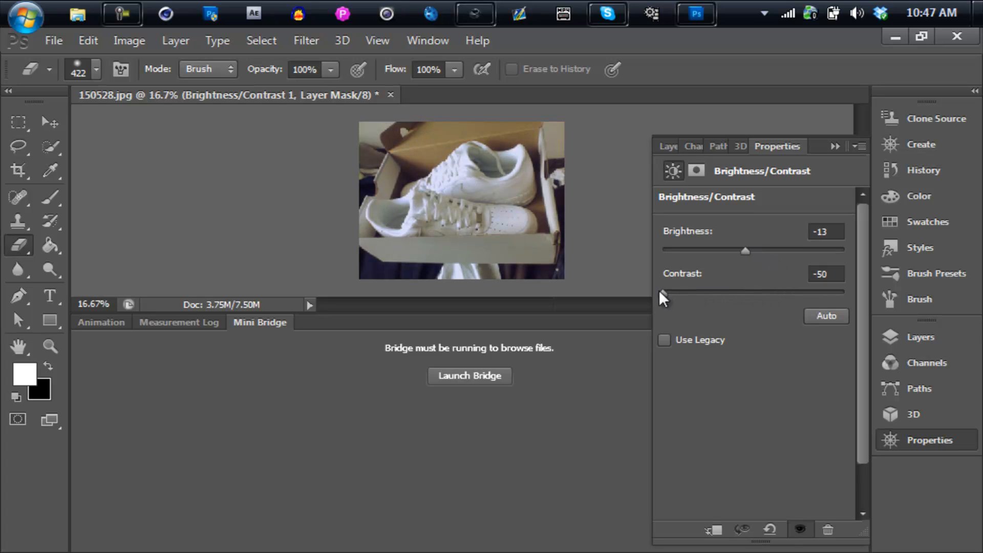
left_click_drag(788, 295, 840, 290)
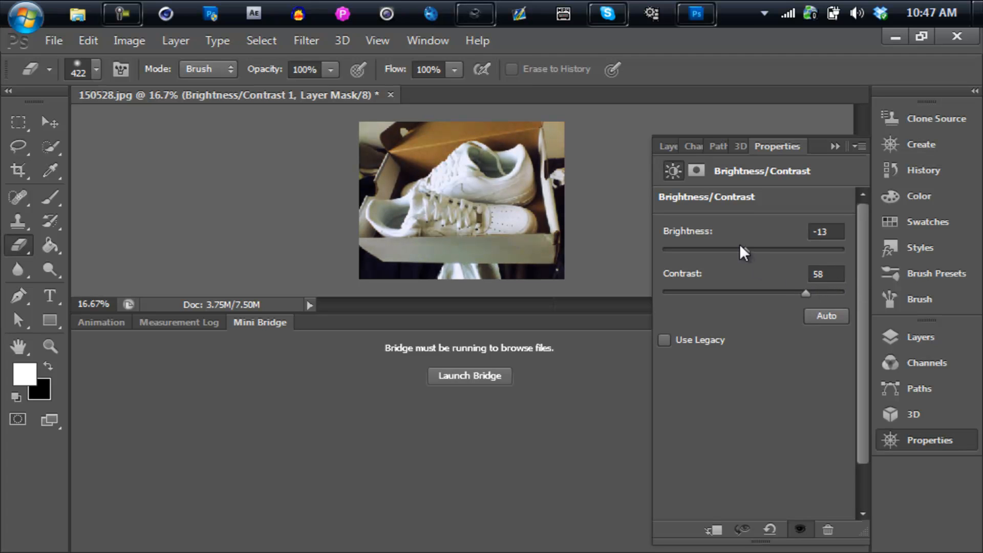
mouse_move(743, 253)
left_mouse_down()
mouse_move(720, 253)
mouse_move(755, 250)
mouse_move(732, 253)
left_mouse_up()
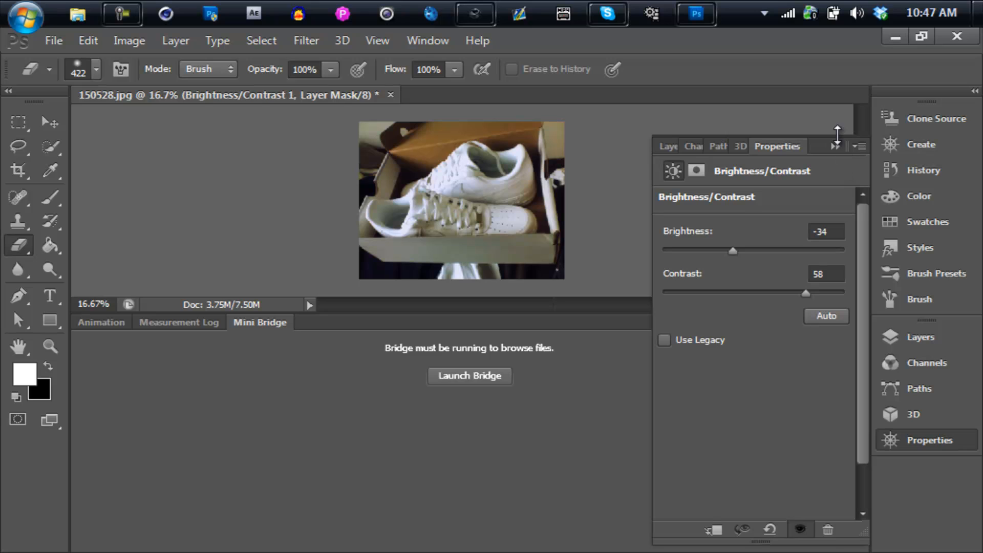
left_click(688, 336)
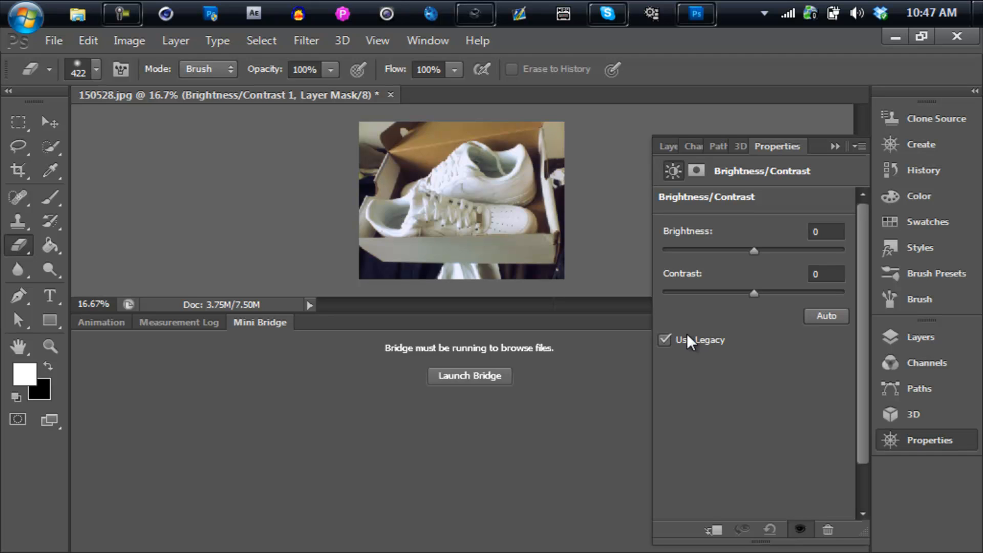
left_click(688, 336)
Group the Image layer and all the adjustment layers above it.
left_click(668, 145)
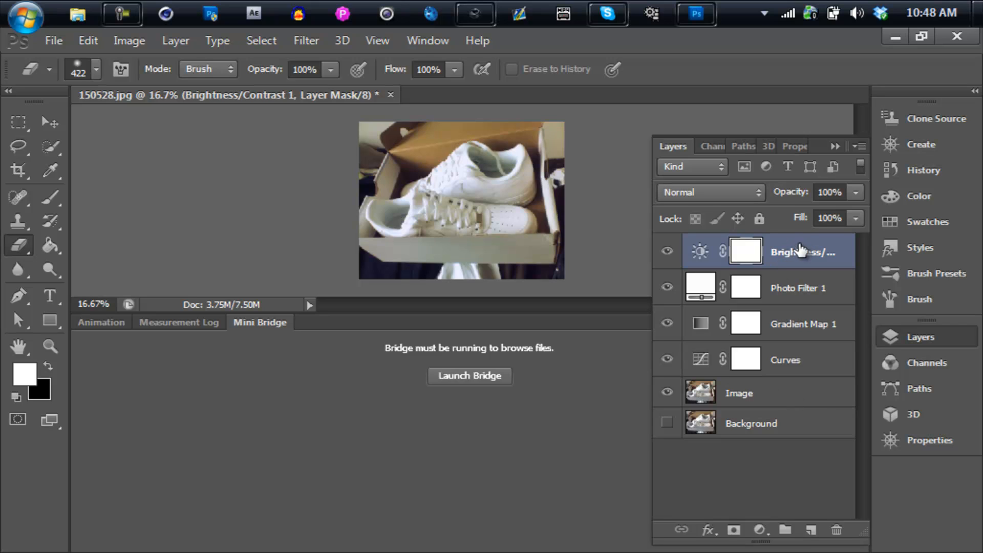
left_click(799, 403, "shift")
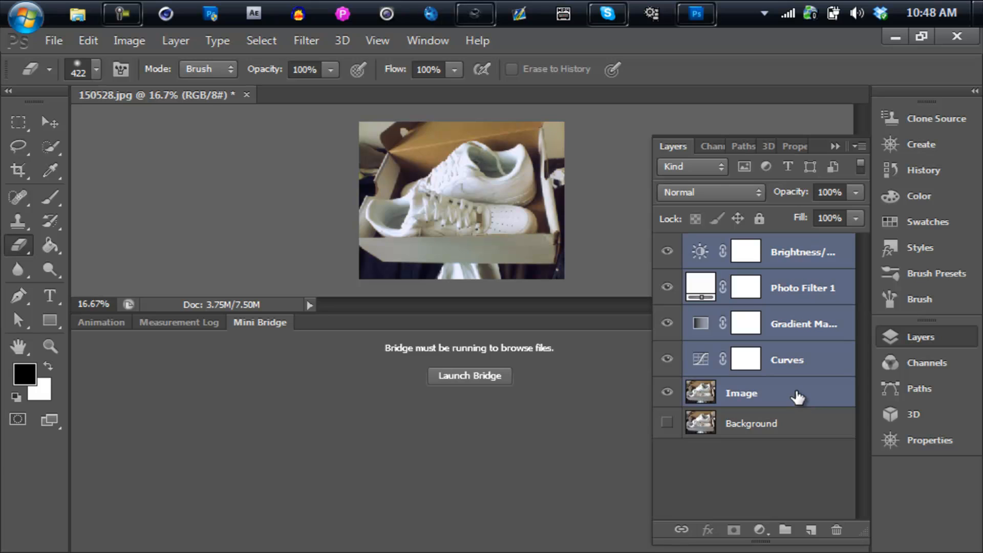
key("ctrl+g")
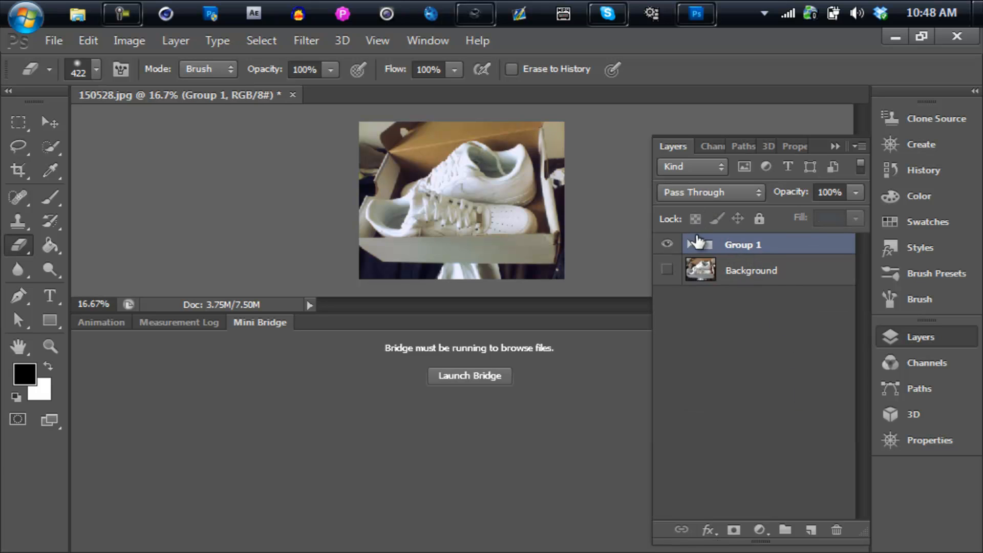
Show the Background layer and toggle the group's visibility to compare the graded photo with the original.
left_click(668, 271)
left_click(667, 244)
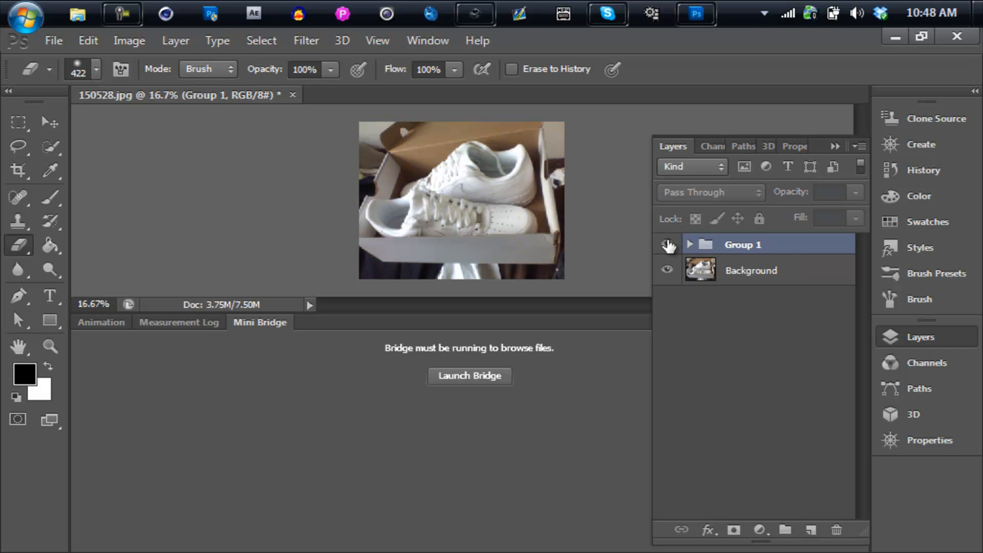
left_click(667, 244)
left_click(668, 245)
left_click(667, 245)
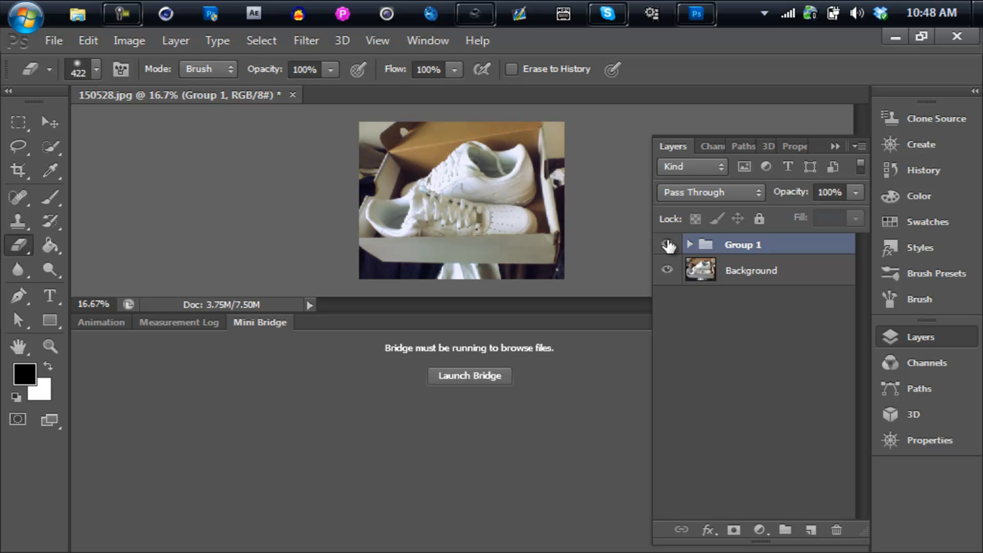
left_click(667, 244)
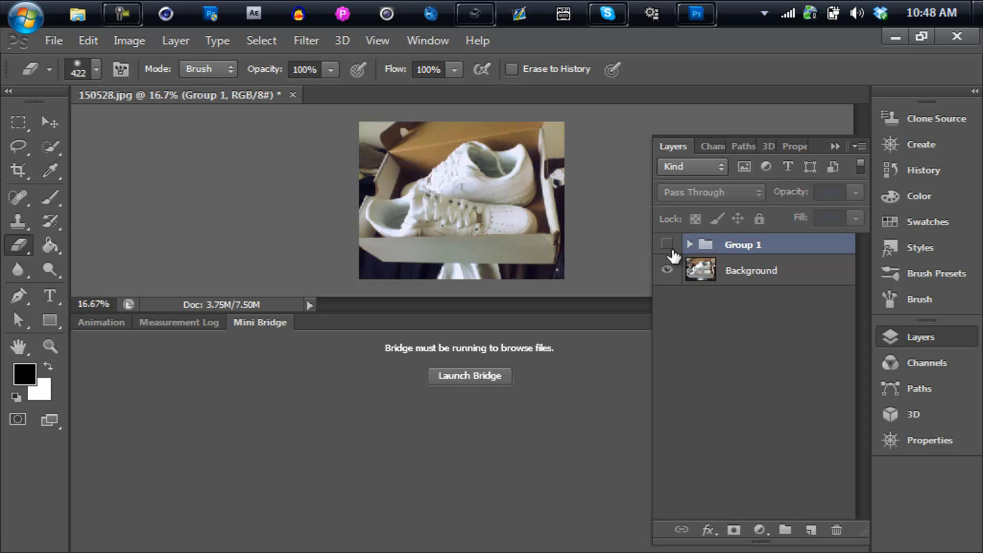
left_click(669, 243)
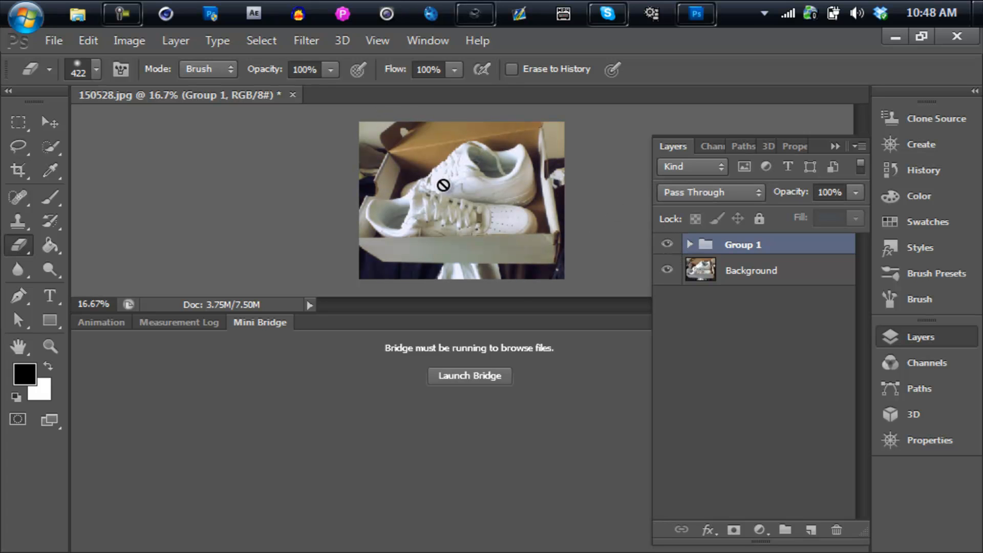
Expand the group and add a new empty layer above the Brightness/Contrast layer.
left_click(689, 245)
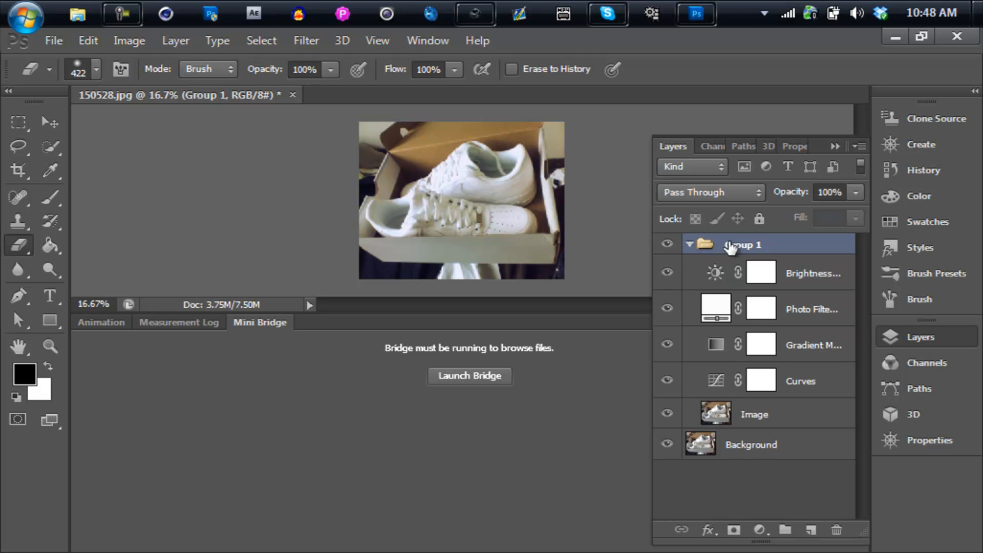
left_click(814, 275)
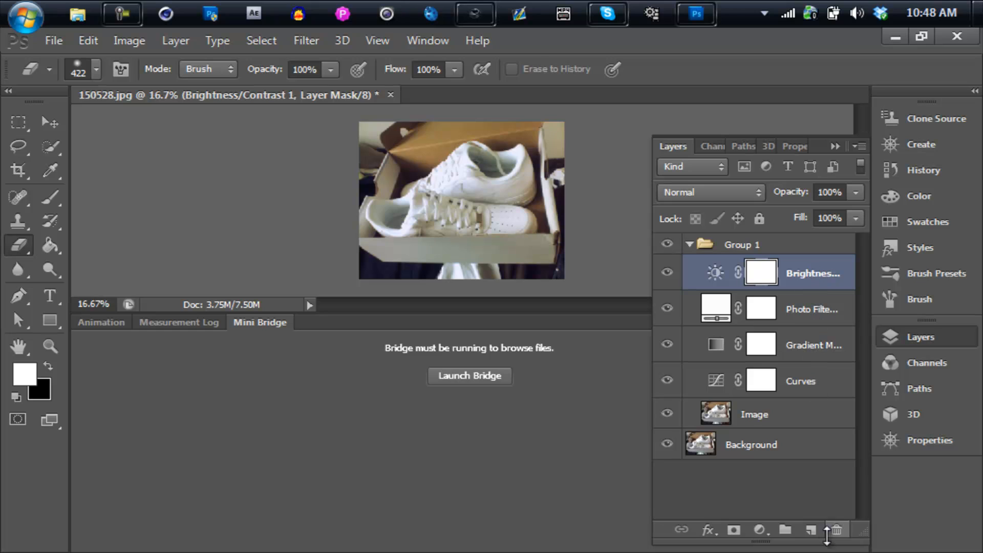
left_click(811, 529)
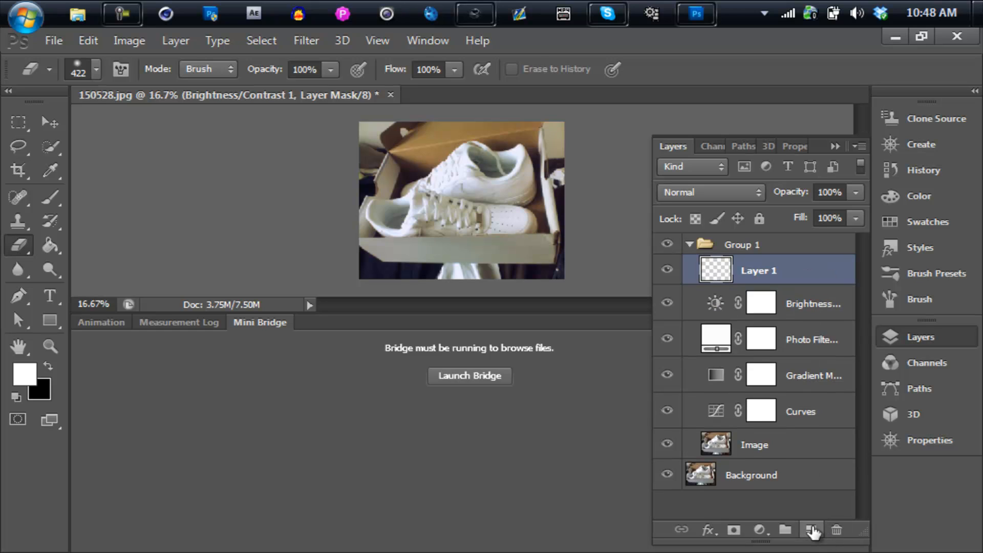
Paint a black vignette around the photo's edges on the new layer with a soft 463 px brush at 0% hardness.
left_click(43, 199)
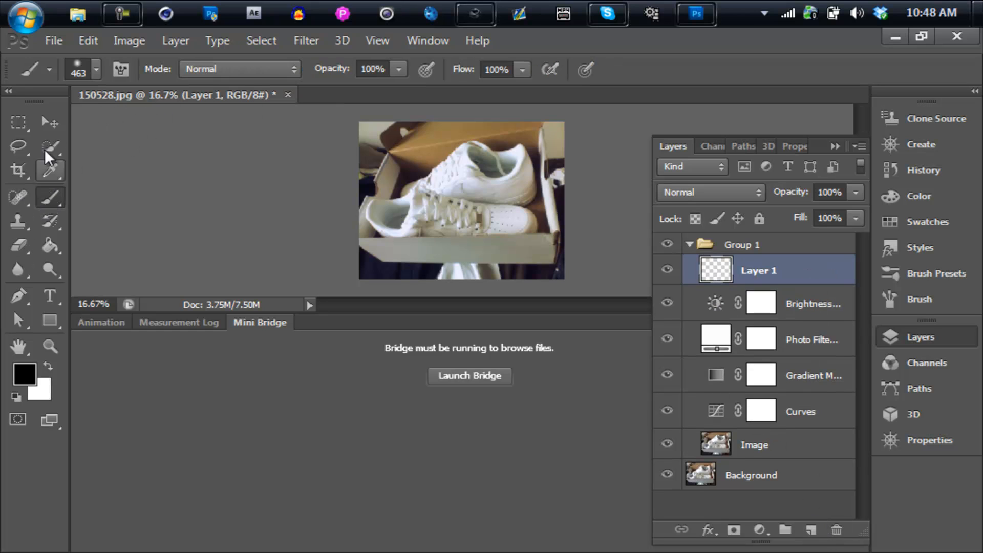
left_click(95, 65)
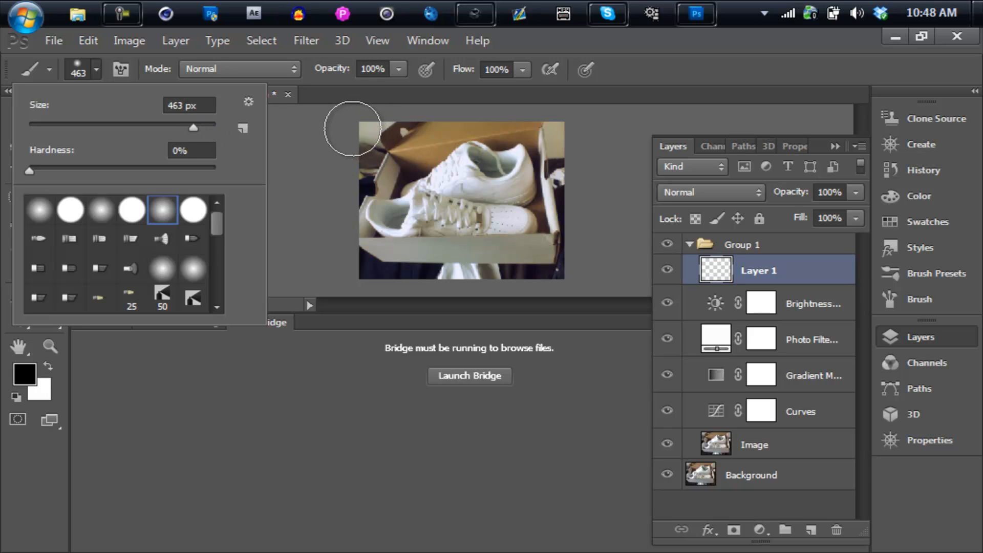
mouse_move(355, 127)
left_mouse_down()
mouse_move(459, 118)
mouse_move(550, 143)
mouse_move(582, 198)
mouse_move(566, 256)
mouse_move(515, 286)
mouse_move(437, 295)
mouse_move(378, 259)
mouse_move(357, 219)
mouse_move(362, 143)
mouse_move(408, 110)
mouse_move(528, 110)
left_mouse_up()
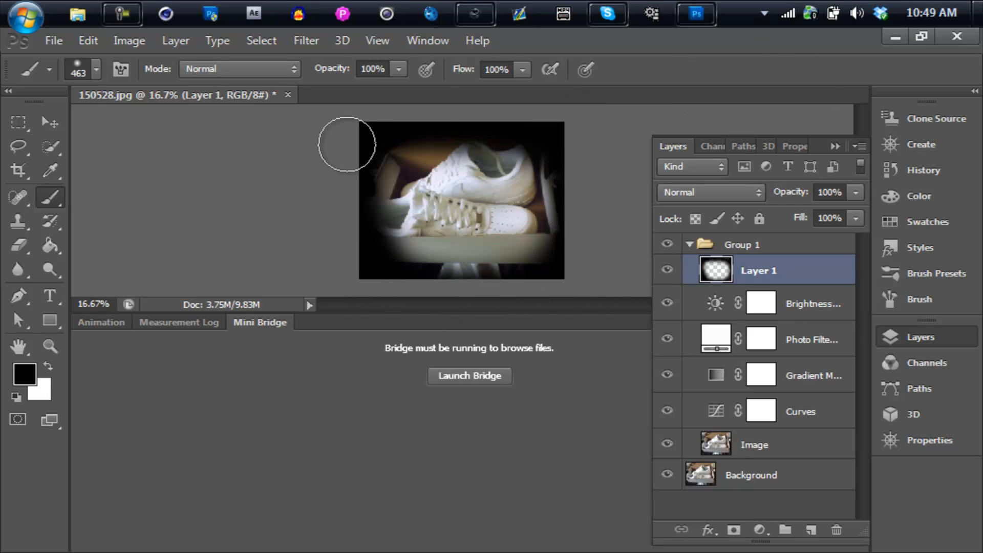
Erase the inner part of the vignette with a soft 422 px eraser at 0% hardness, leaving only a thin dark edge.
left_click(20, 242)
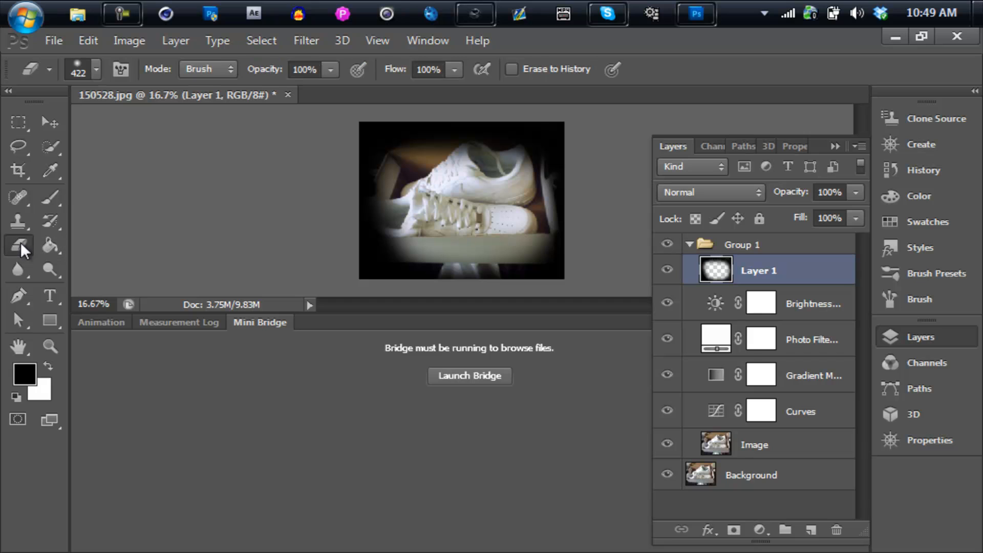
left_click(96, 69)
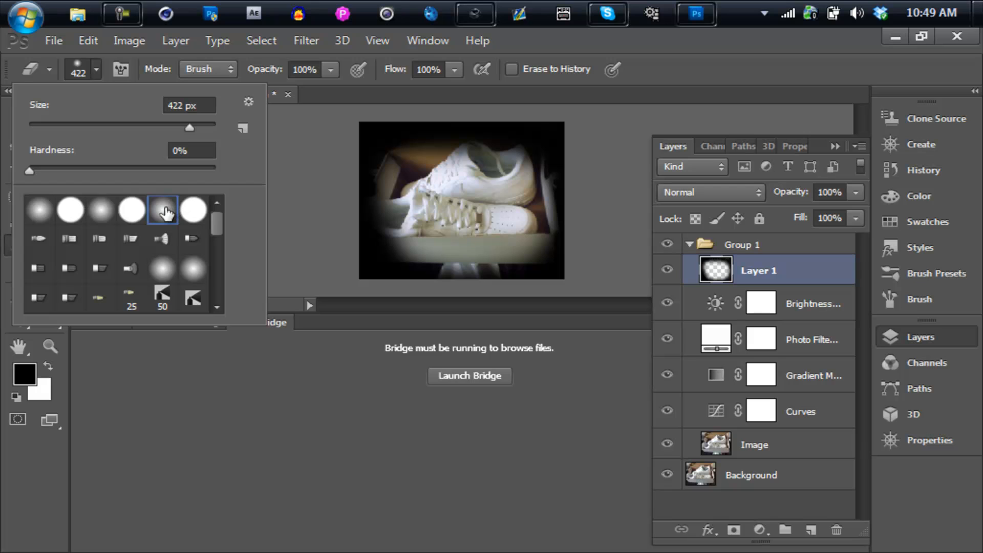
left_click(290, 187)
mouse_move(408, 173)
left_mouse_down()
mouse_move(389, 209)
mouse_move(413, 258)
mouse_move(451, 240)
mouse_move(408, 159)
mouse_move(471, 154)
mouse_move(535, 203)
mouse_move(509, 158)
mouse_move(526, 155)
mouse_move(535, 220)
mouse_move(522, 241)
mouse_move(322, 104)
mouse_move(354, 229)
left_mouse_up()
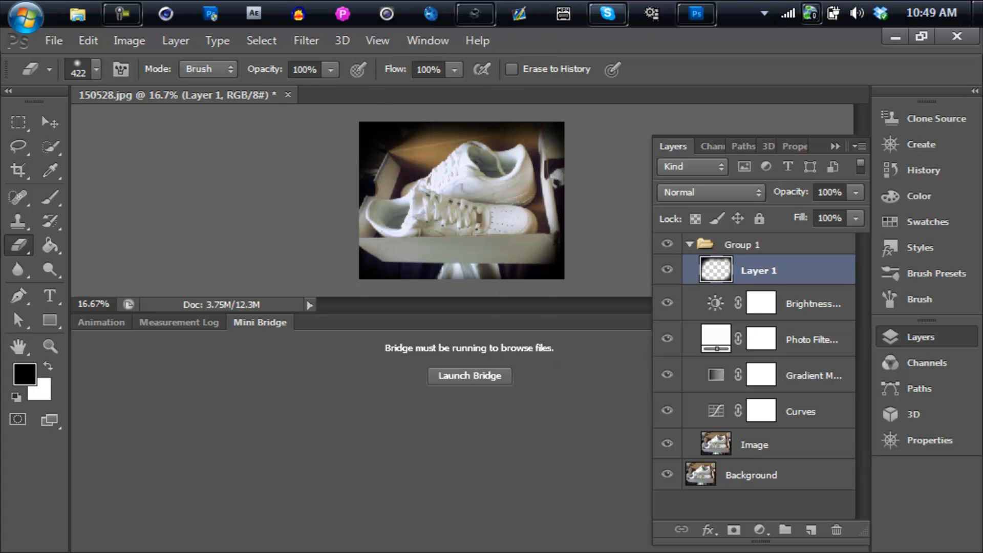
Darken the vignette again by brushing black along the photo's edges with the soft 463 px brush.
left_click(39, 200)
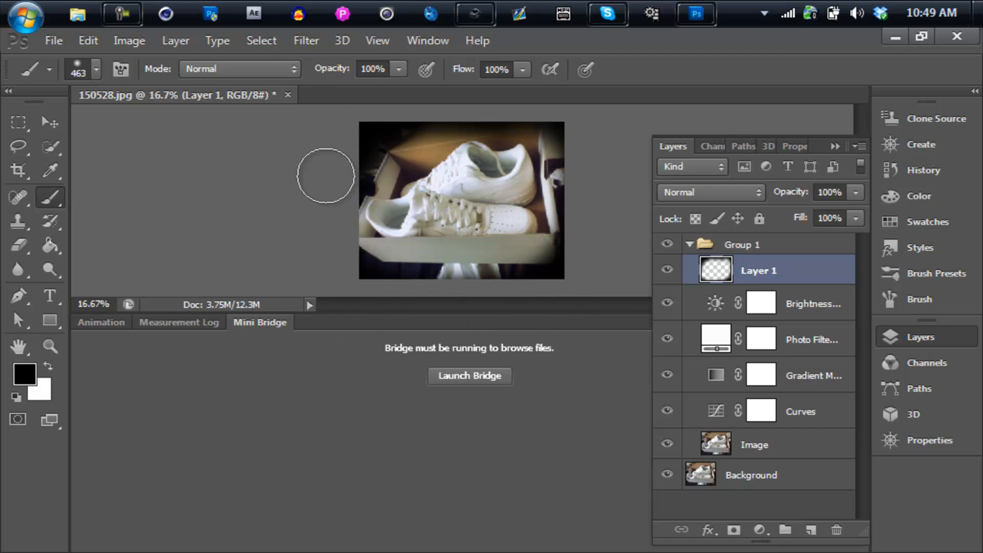
mouse_move(351, 237)
left_mouse_down()
mouse_move(381, 293)
mouse_move(499, 275)
mouse_move(556, 220)
mouse_move(567, 162)
mouse_move(553, 126)
mouse_move(572, 159)
mouse_move(579, 220)
mouse_move(531, 307)
left_mouse_up()
left_click_drag(545, 100, 513, 104)
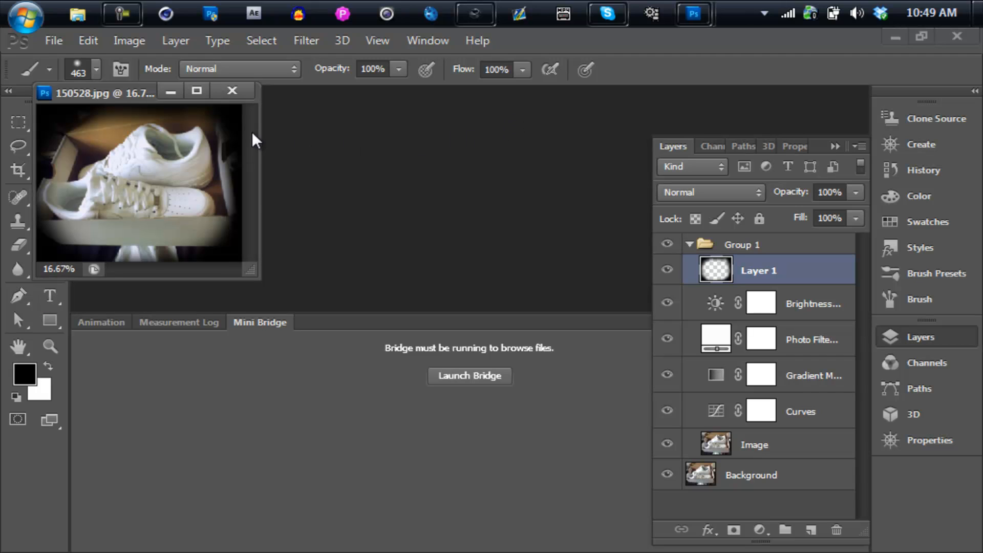
Maximize the floating document window and reduce the vignette layer's opacity to 92%.
left_click(199, 91)
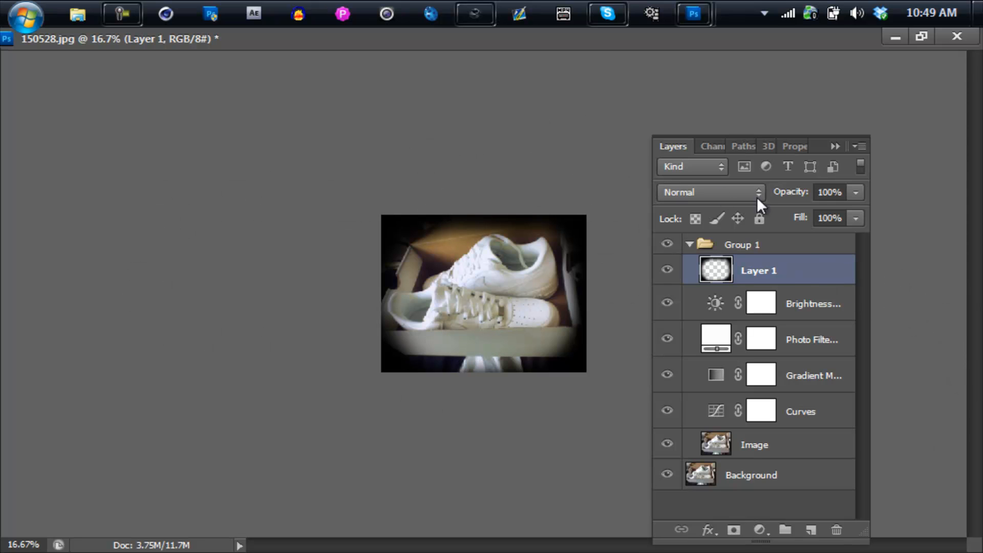
left_click_drag(853, 193, 837, 221)
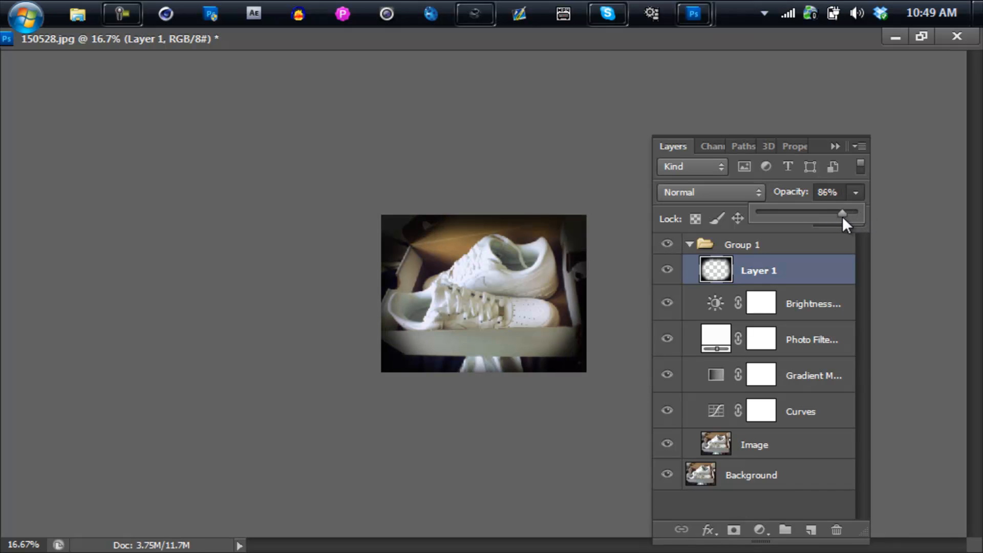
left_click_drag(845, 217, 848, 217)
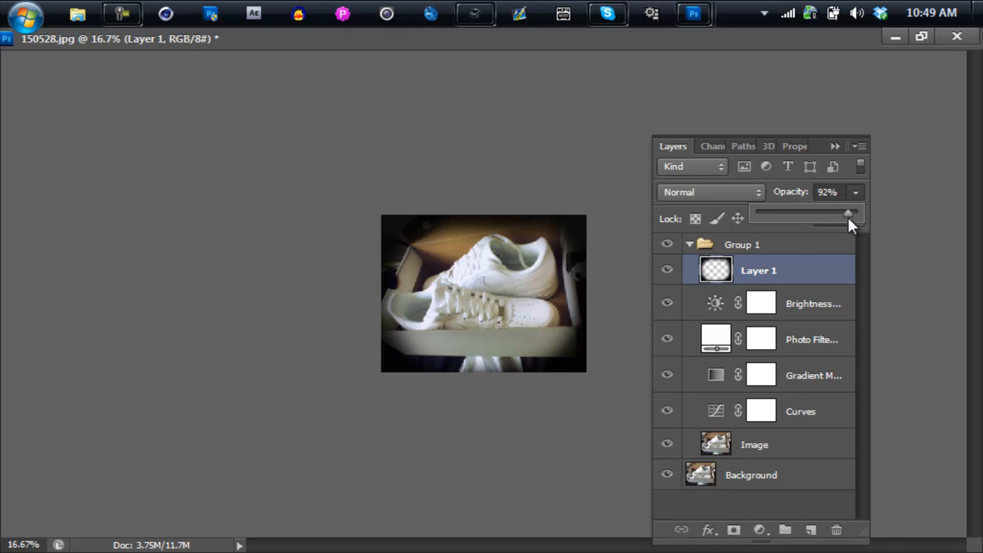
Add a new empty layer directly above the Brightness/Contrast adjustment layer inside the group.
left_click(822, 267)
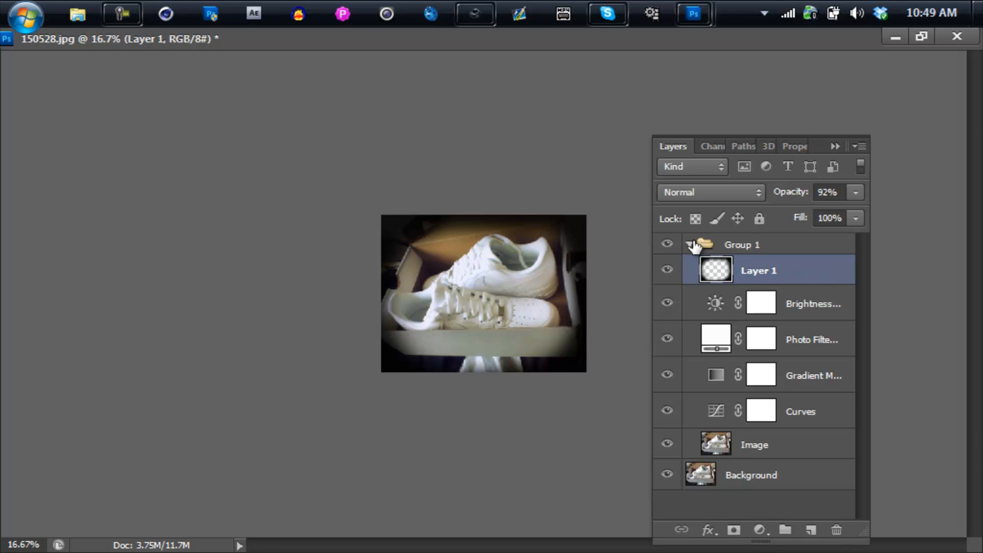
left_click(800, 307)
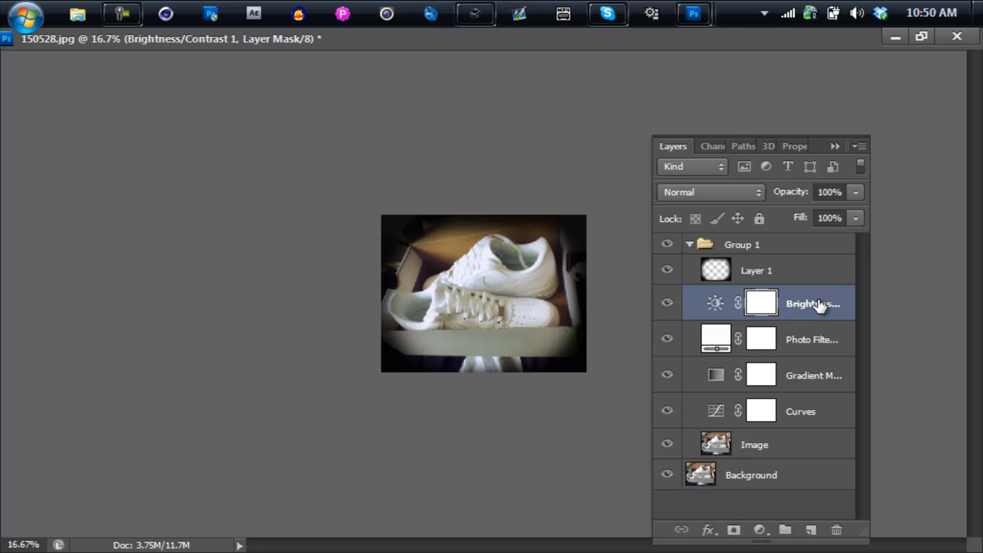
left_click(811, 530)
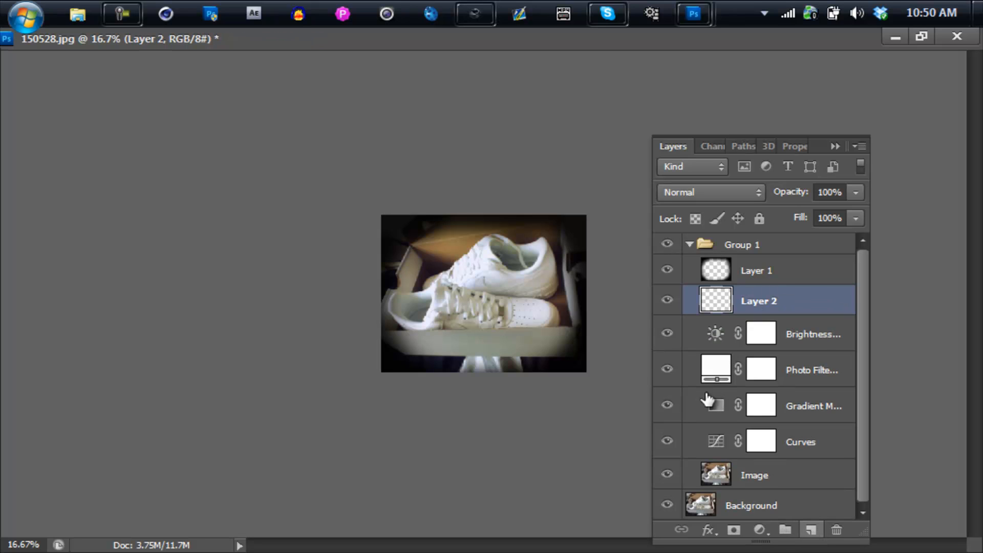
Rename the vignette layer as Shadow.
double_click(756, 273)
left_click(757, 271)
key("Caps_Lock")
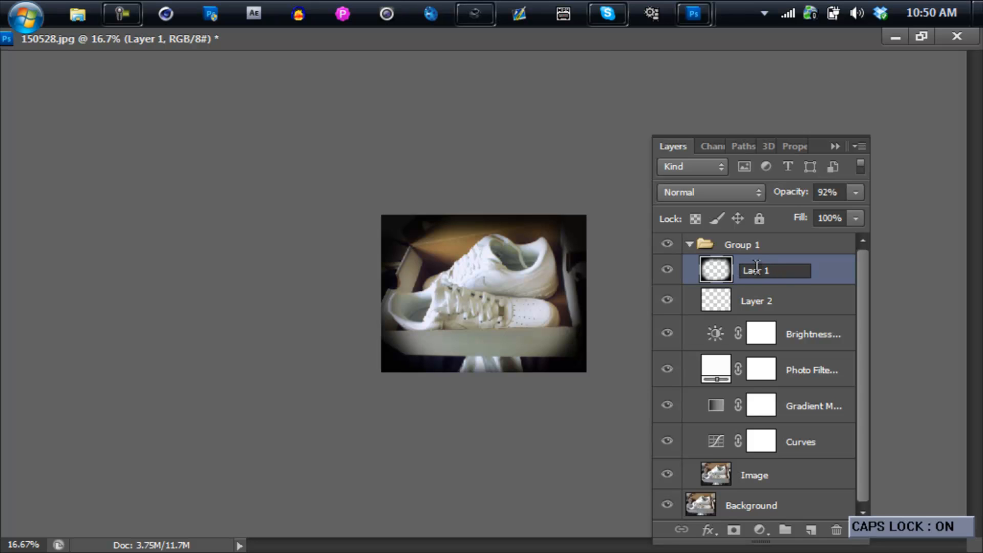
left_click(791, 281)
double_click(761, 271)
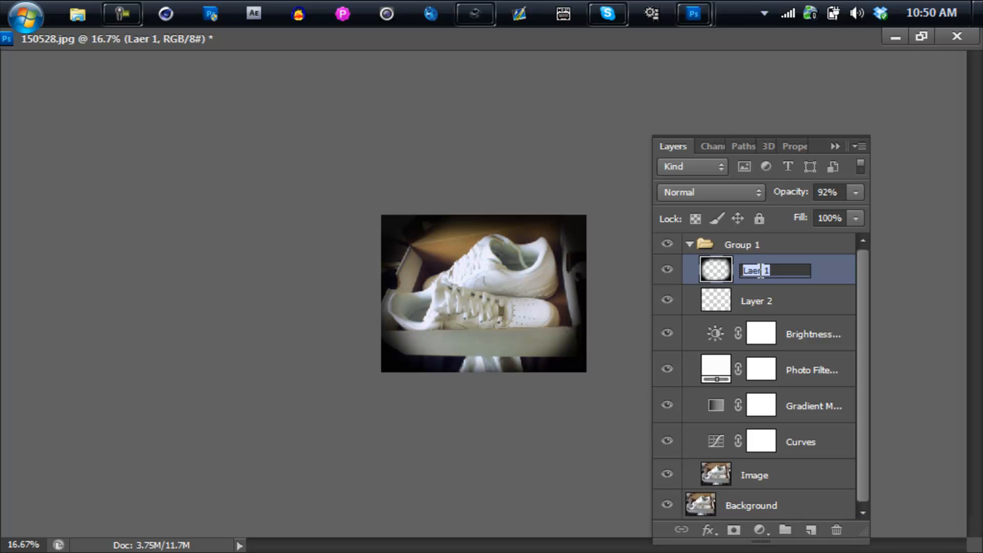
type("s")
key("Caps_Lock")
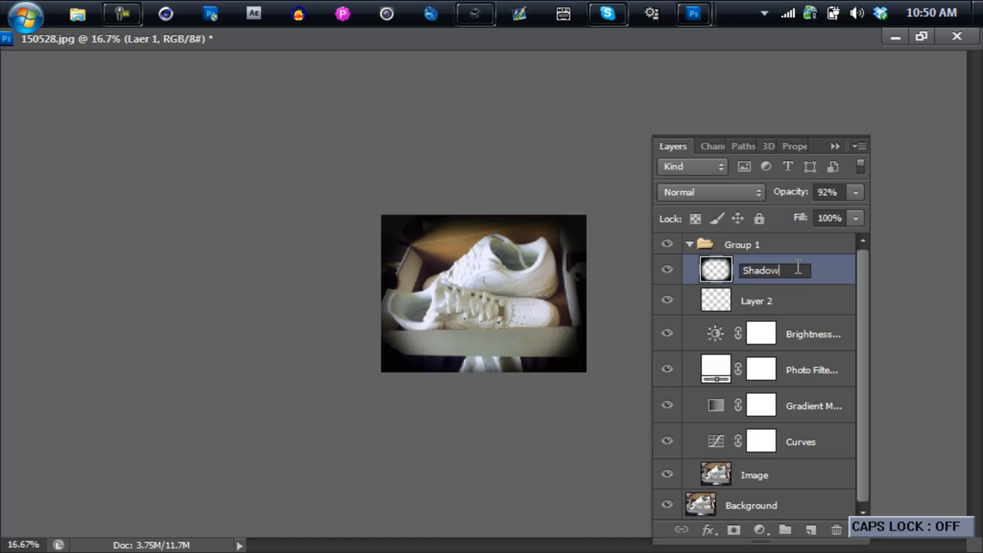
key("Return")
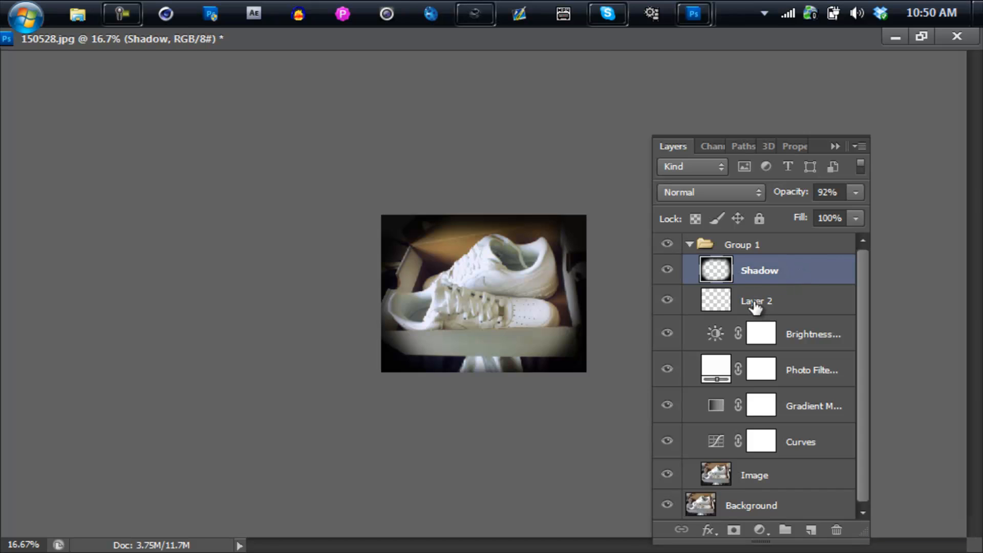
Rename the new empty layer below Shadow as Gloss.
left_click(756, 304)
double_click(756, 302)
type("Gloss")
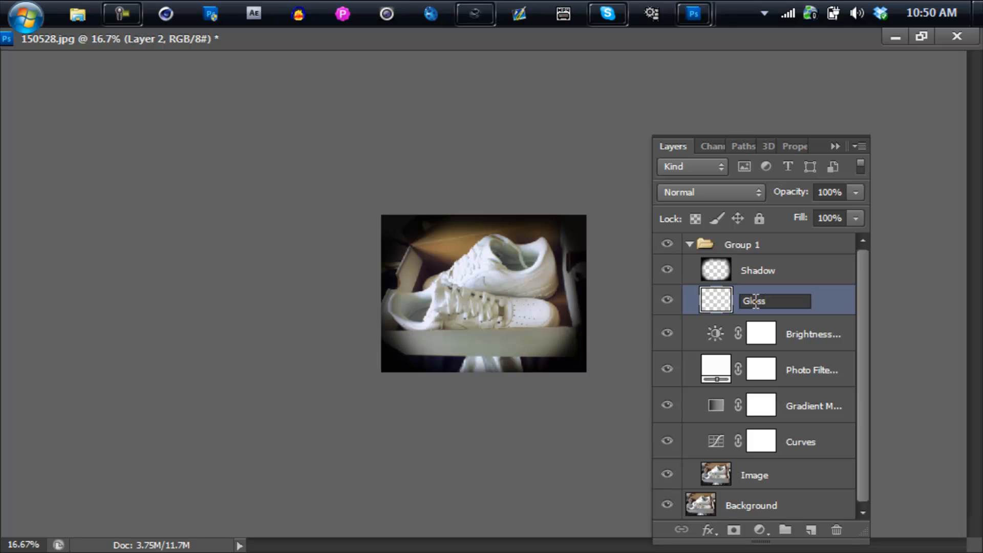
left_click(831, 299)
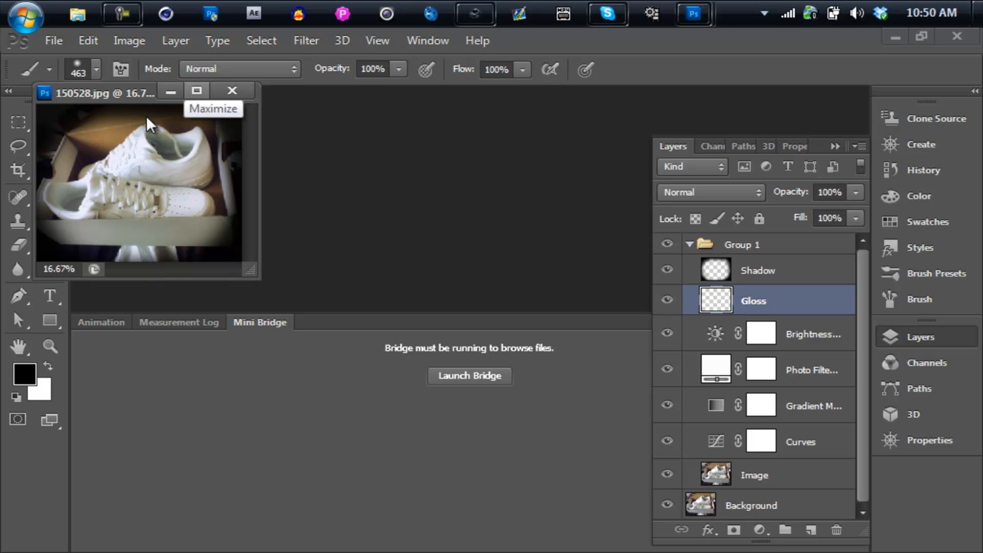
Dock the floating document window and draw a closed Pen path around the photo's upper-left half, with a curved diagonal edge.
mouse_move(148, 94)
left_mouse_down()
mouse_move(207, 103)
mouse_move(186, 95)
left_mouse_up()
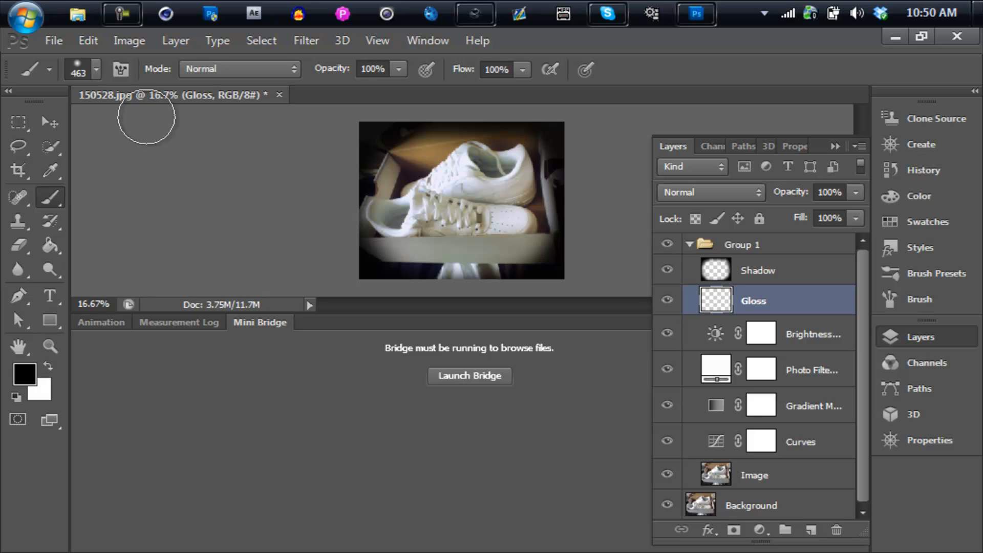
key("p")
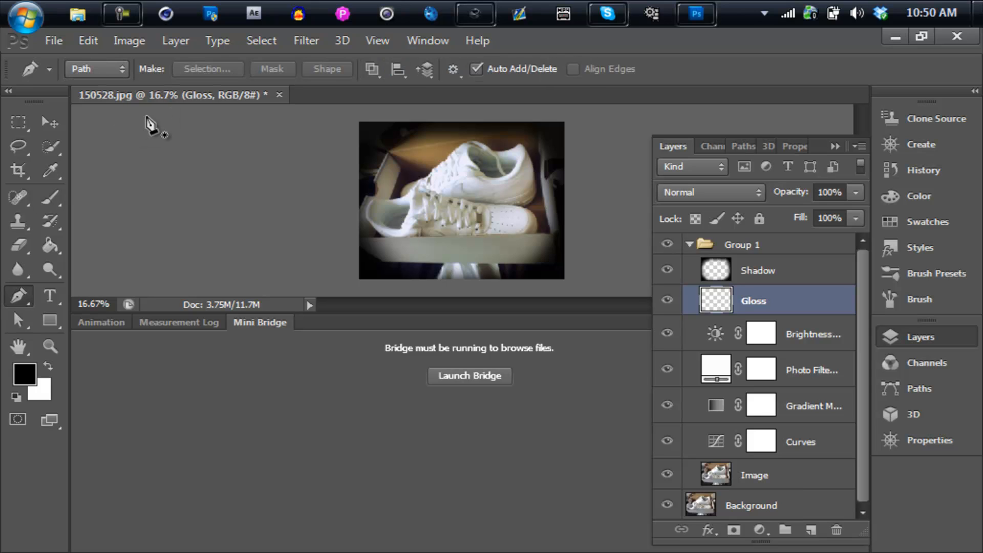
left_click(342, 287)
left_click_drag(608, 112, 728, 106)
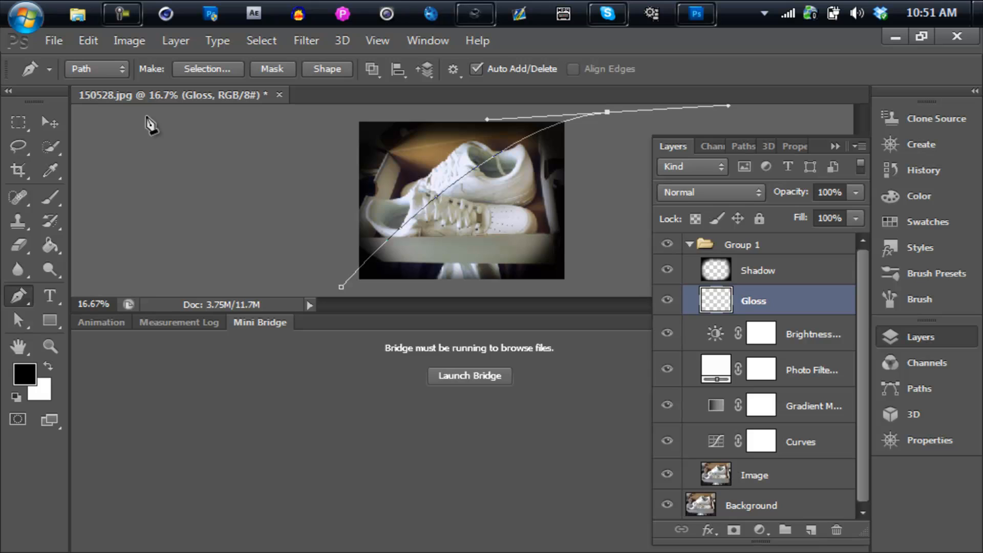
left_click(323, 115)
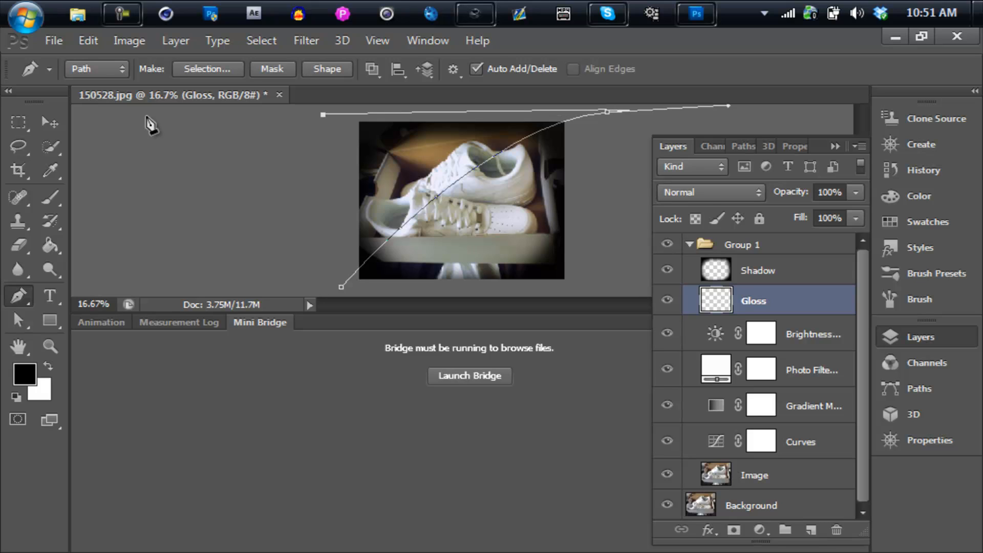
left_click(341, 286)
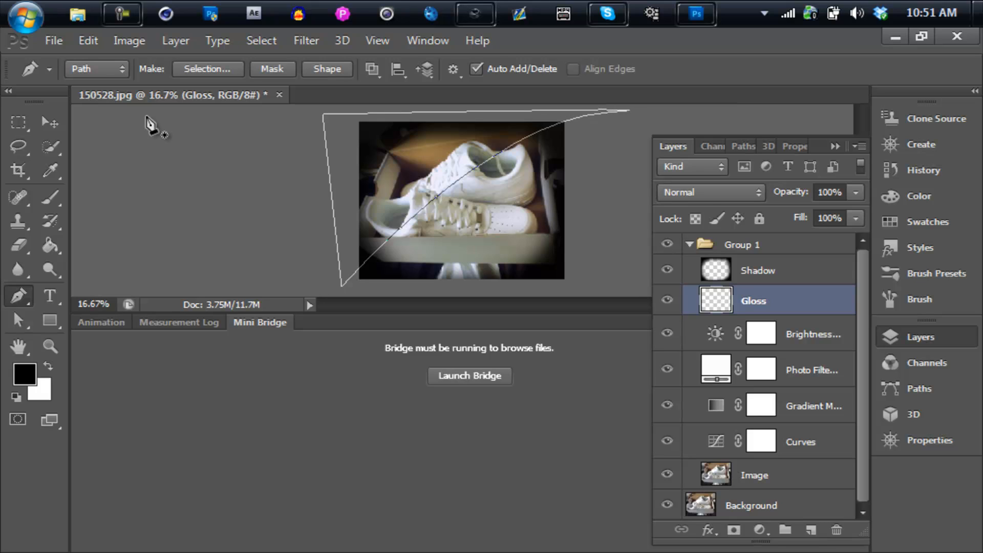
Fill the path with white at 100% opacity in Normal mode on the Gloss layer and clear the path.
right_click(434, 125)
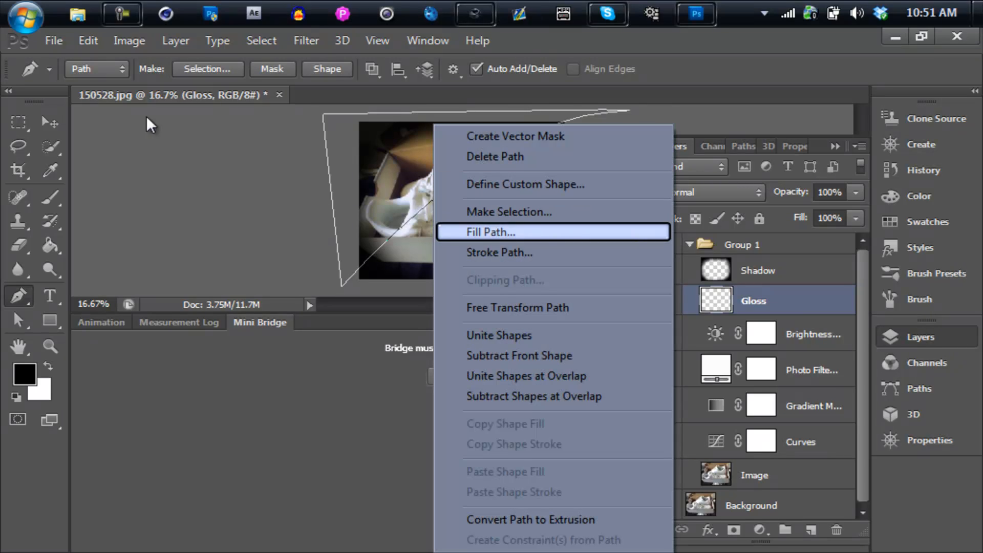
left_click(490, 232)
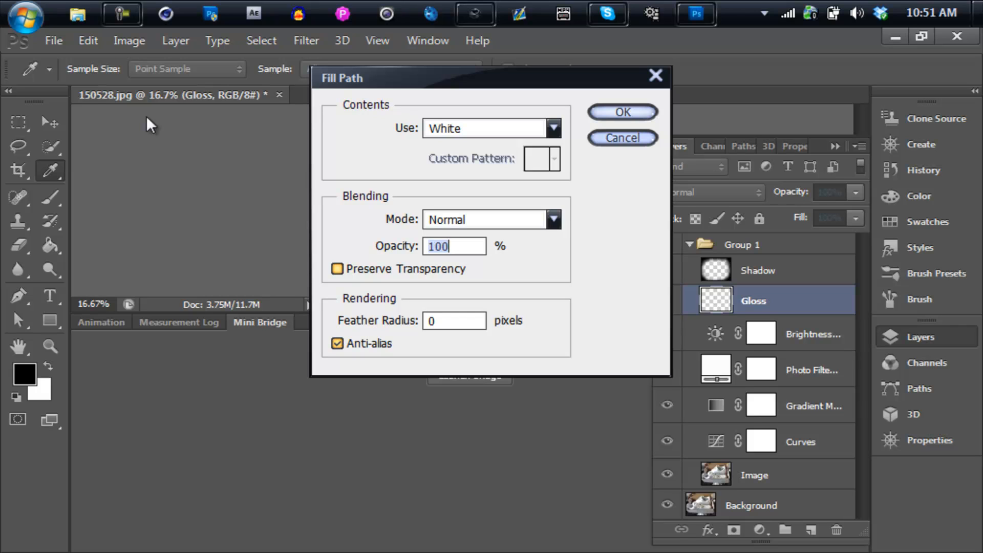
key("Return")
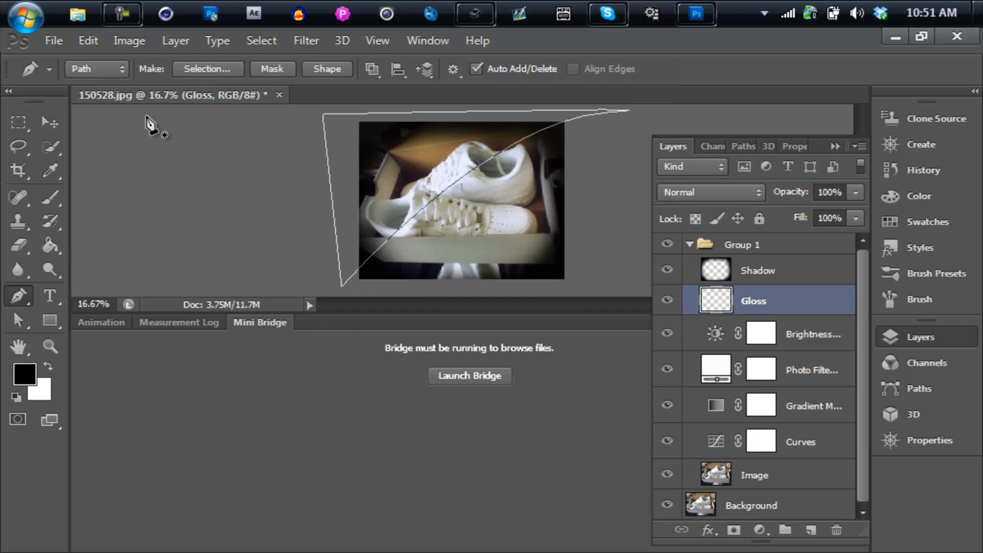
right_click(150, 125)
key("Return")
Reduce the Gloss layer's opacity to 14% and select the Shadow layer.
left_click_drag(856, 213, 772, 213)
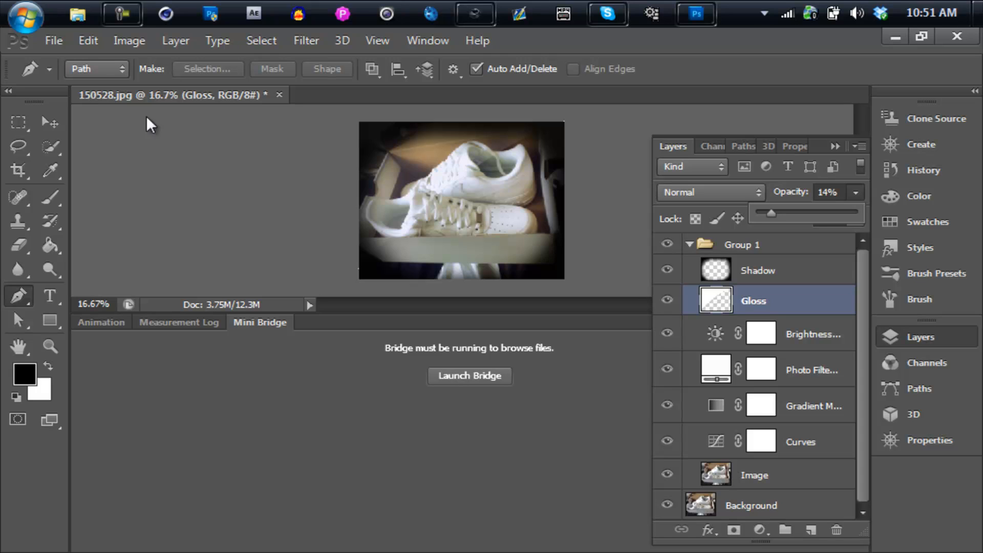
left_click(147, 119)
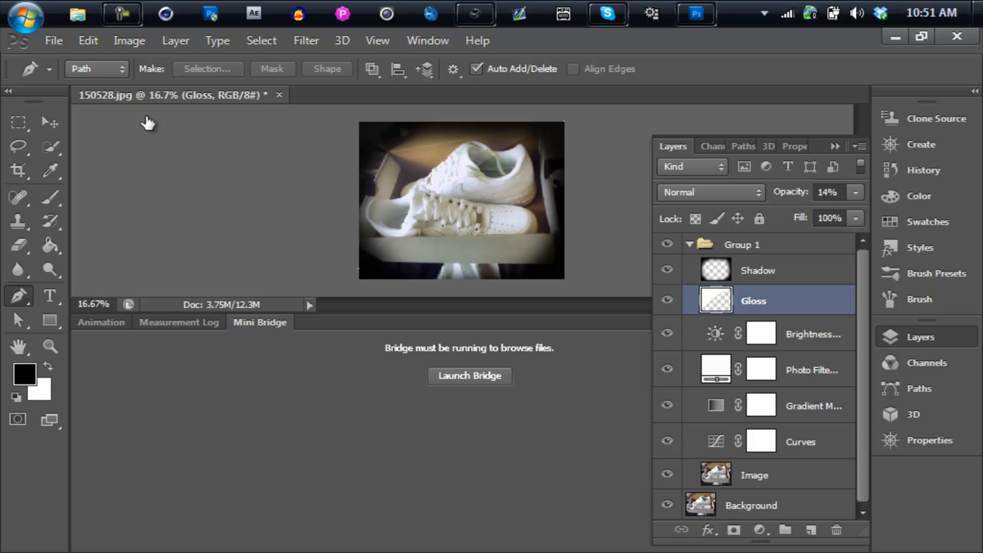
left_click(759, 270)
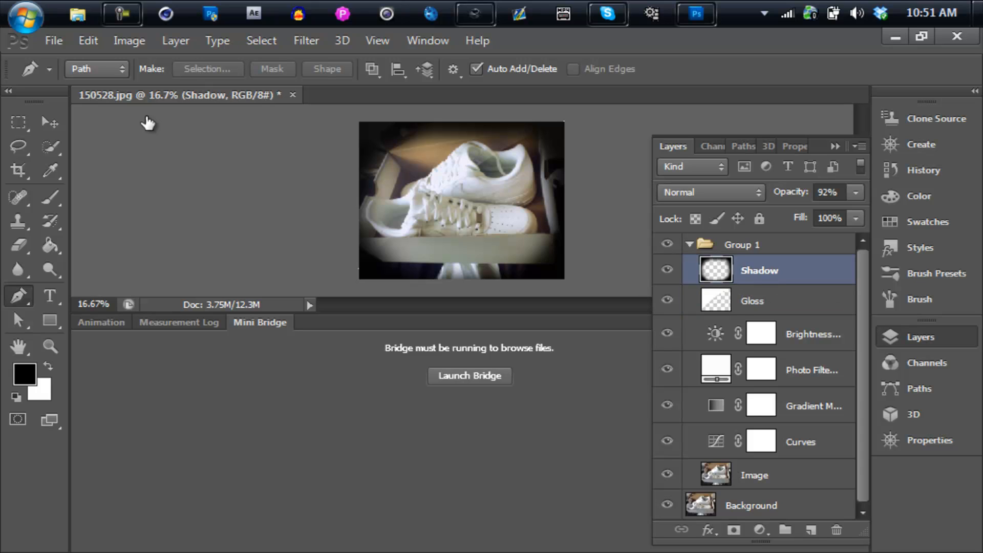
Collapse the group of adjustment layers and rename it as CC.
left_click(689, 245)
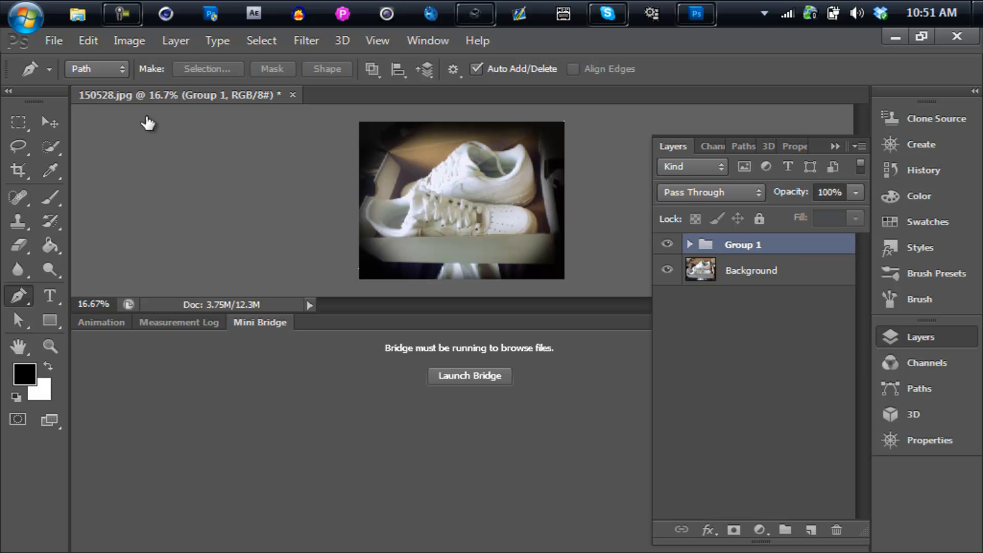
double_click(742, 245)
left_click(748, 245)
type("CC")
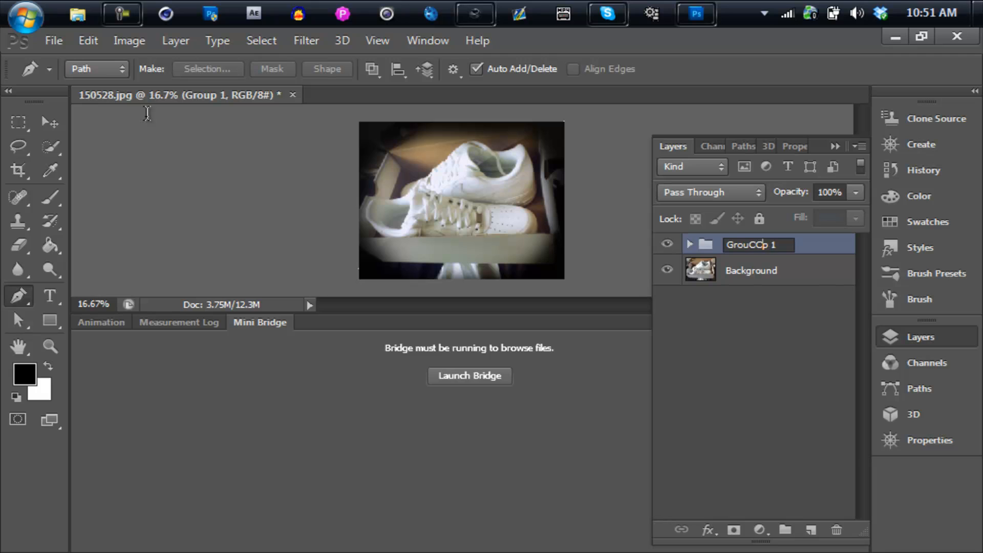
key("ctrl+a")
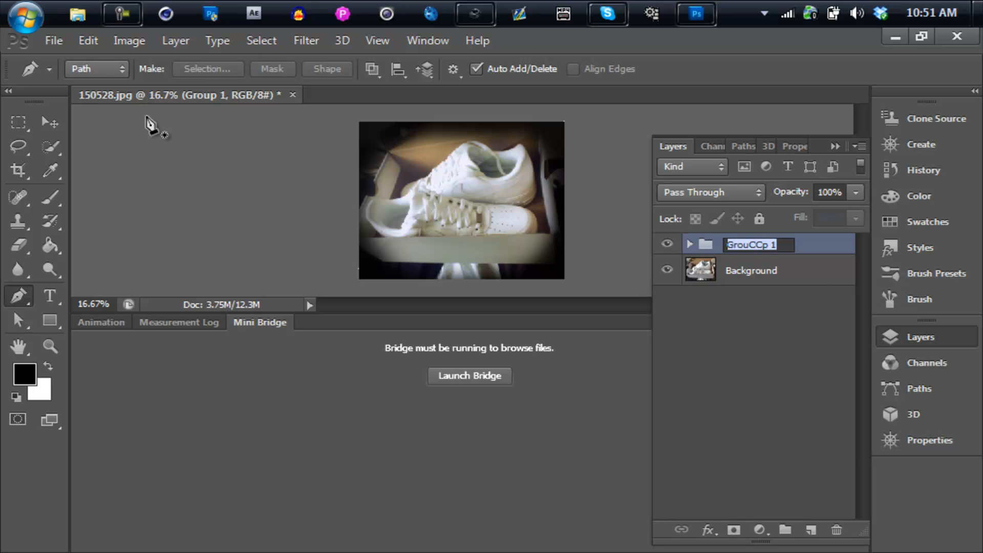
type("CC")
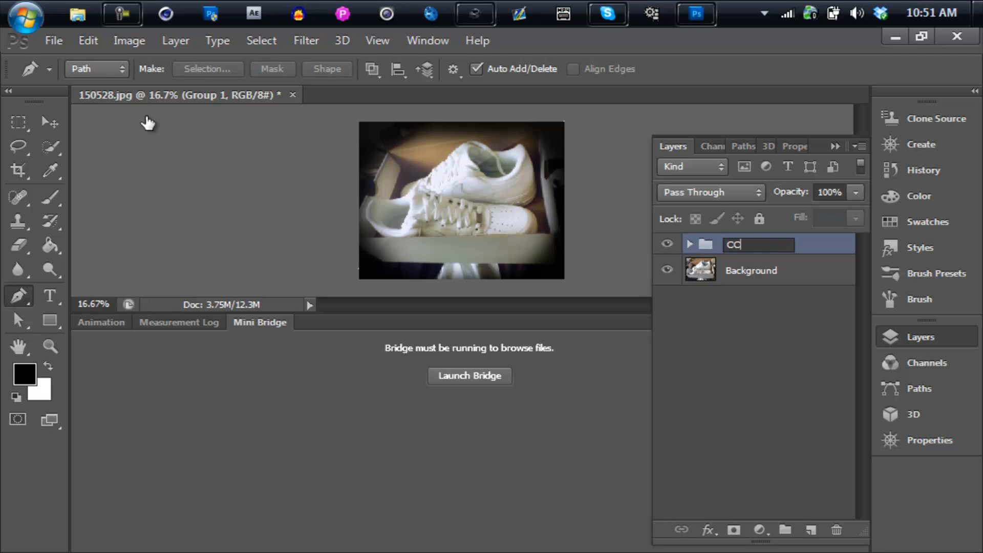
key("Return")
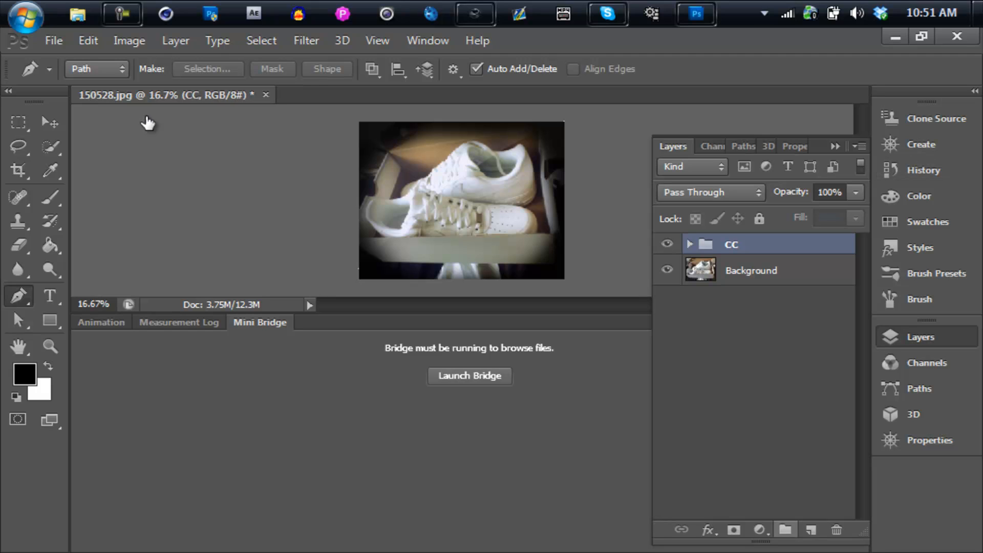
Add a new layer above the CC group and start a text line on the lower part of the photo.
key("ctrl+shift+alt+n")
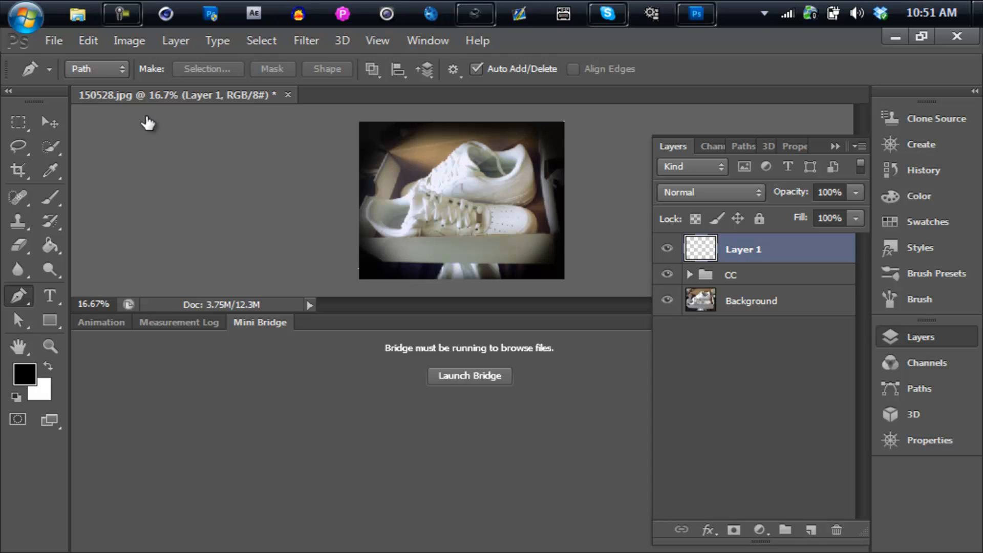
key("t")
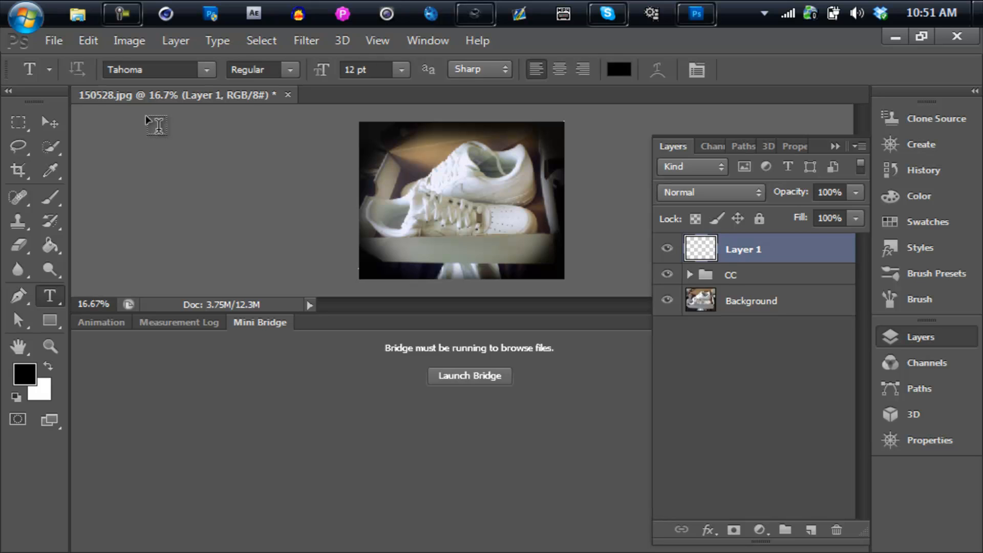
left_click(155, 125)
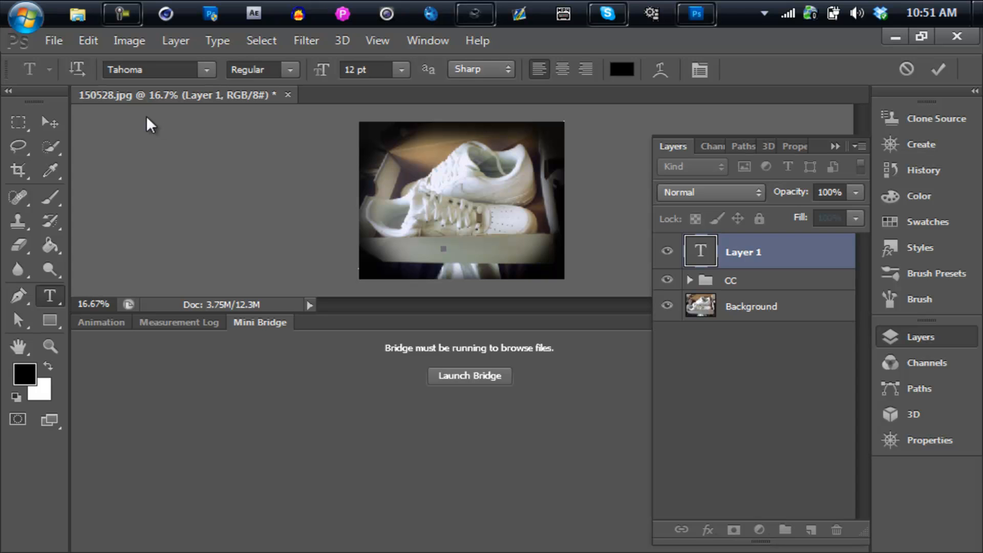
Set the text's font to Bitsumishi and its size to 36 pt.
left_click(207, 70)
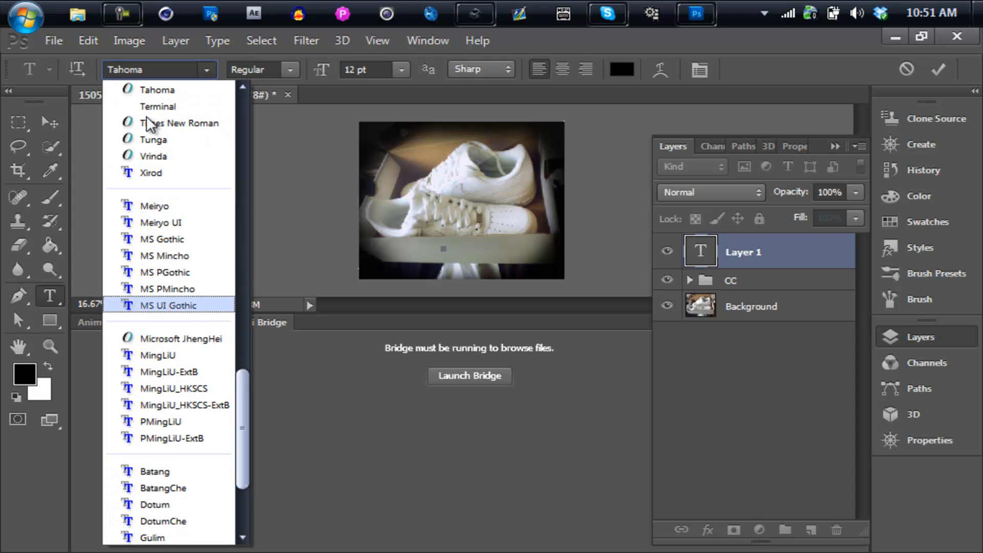
scroll(148, 124, "up", 15)
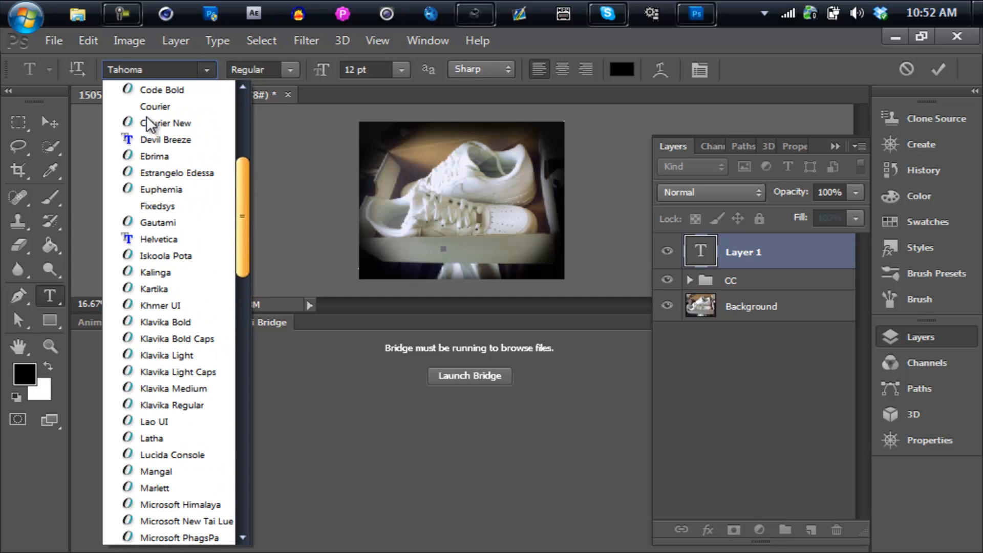
scroll(148, 124, "up", 4)
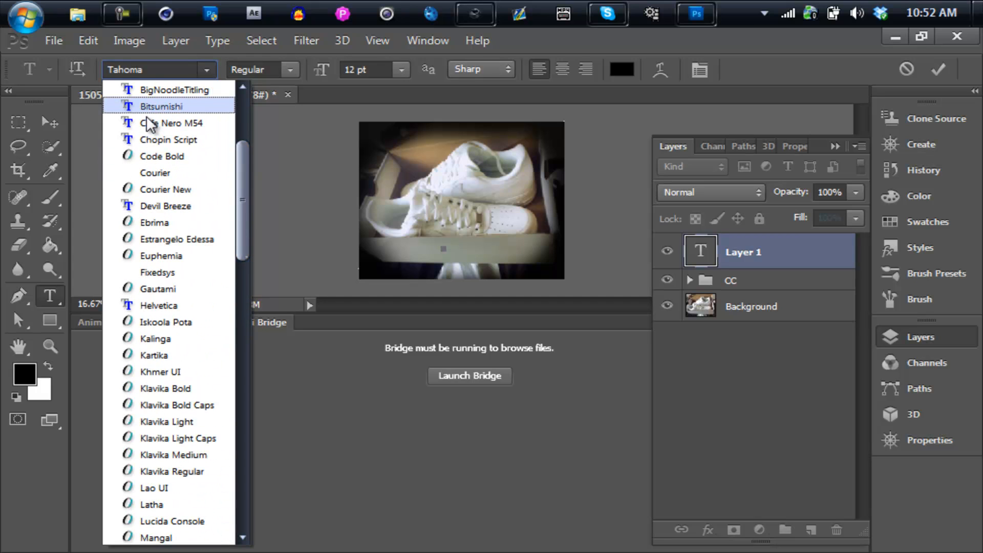
key("Return")
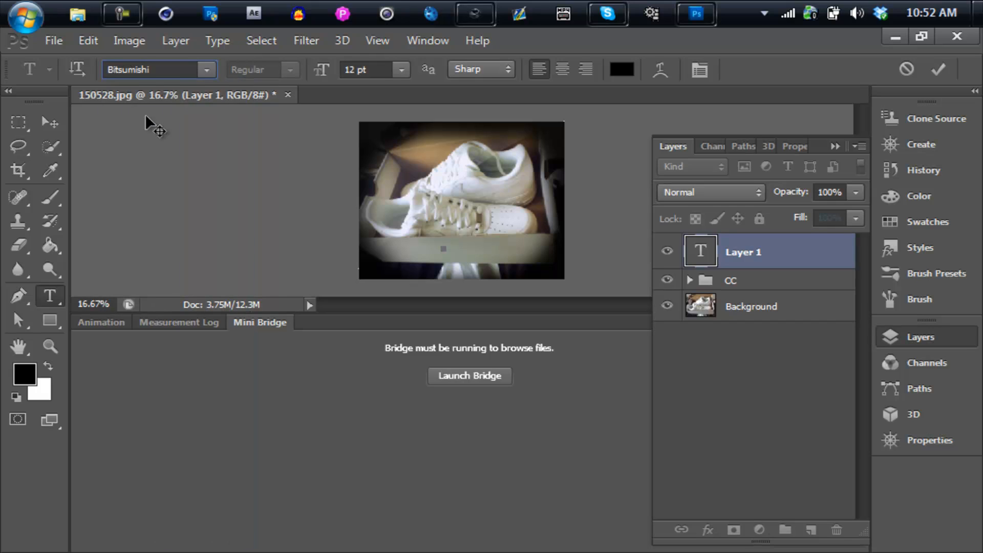
key("Return")
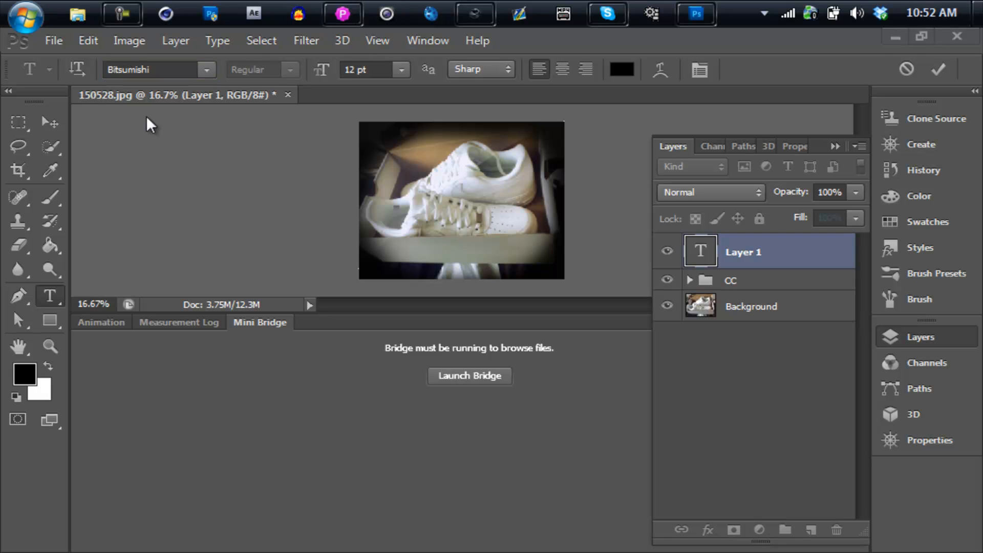
left_click(402, 69)
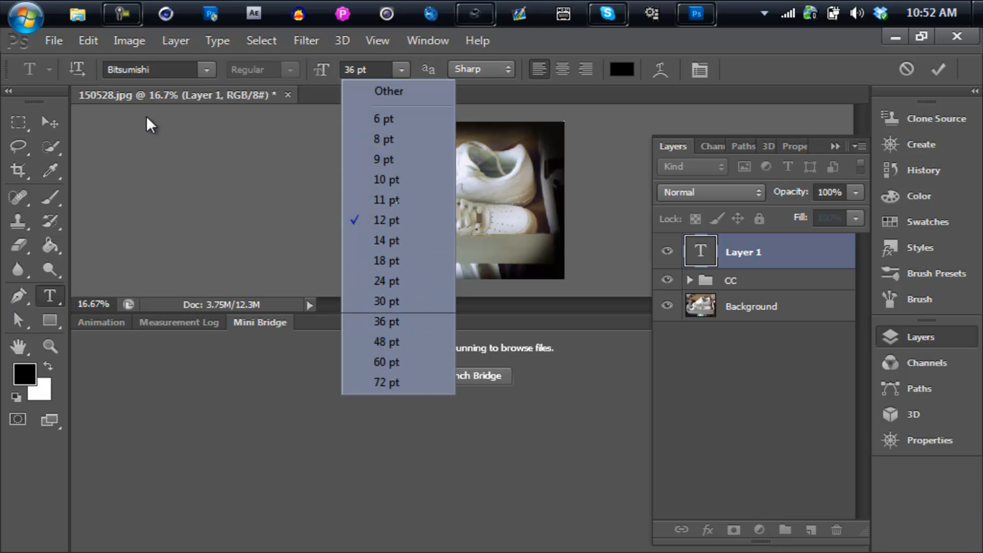
key("Return")
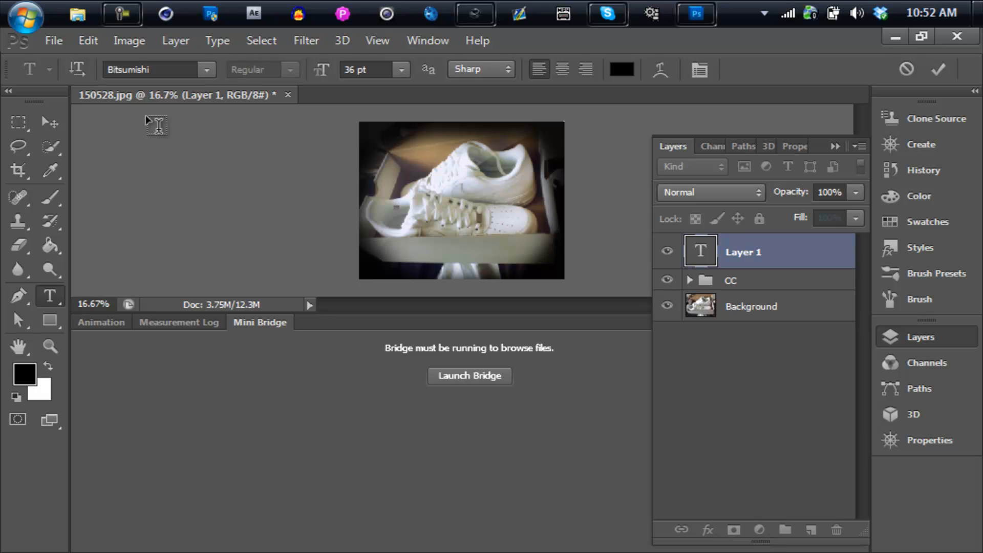
Enter ENTREZ as the text line and set its size to 72 pt.
type("ENTER Z")
key("ctrl+a")
left_click(402, 70)
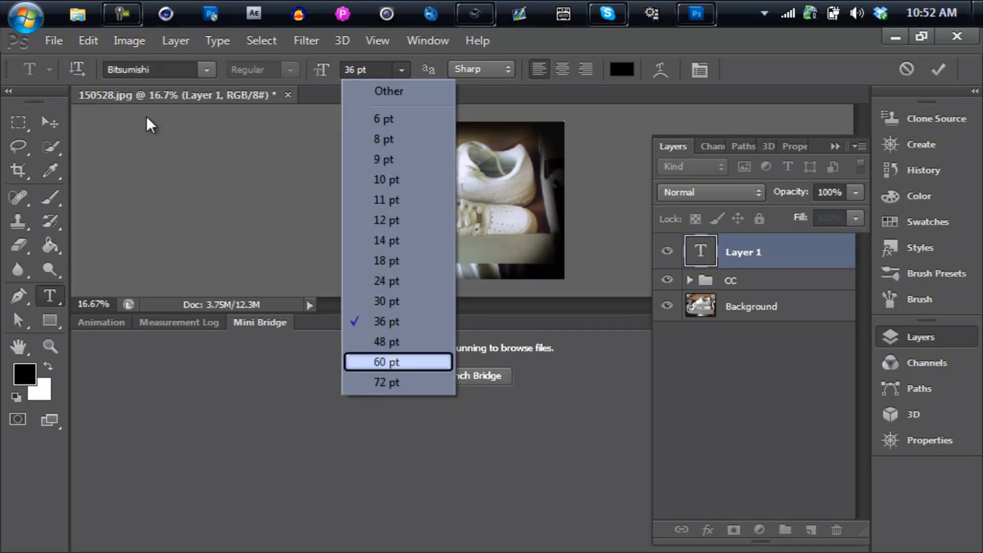
left_click(387, 383)
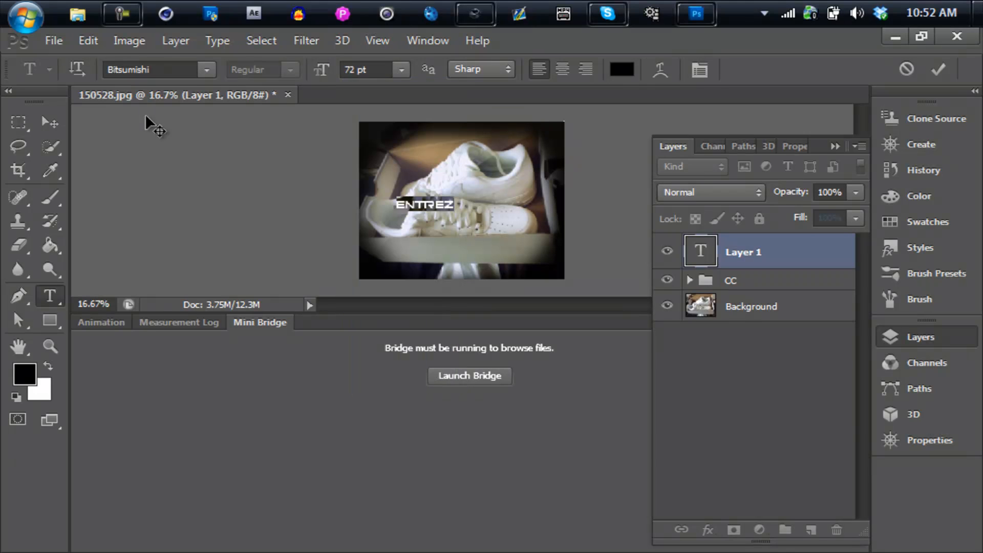
Finish the text line and move ENTREZ to the lower-right corner of the photo.
left_click(49, 123)
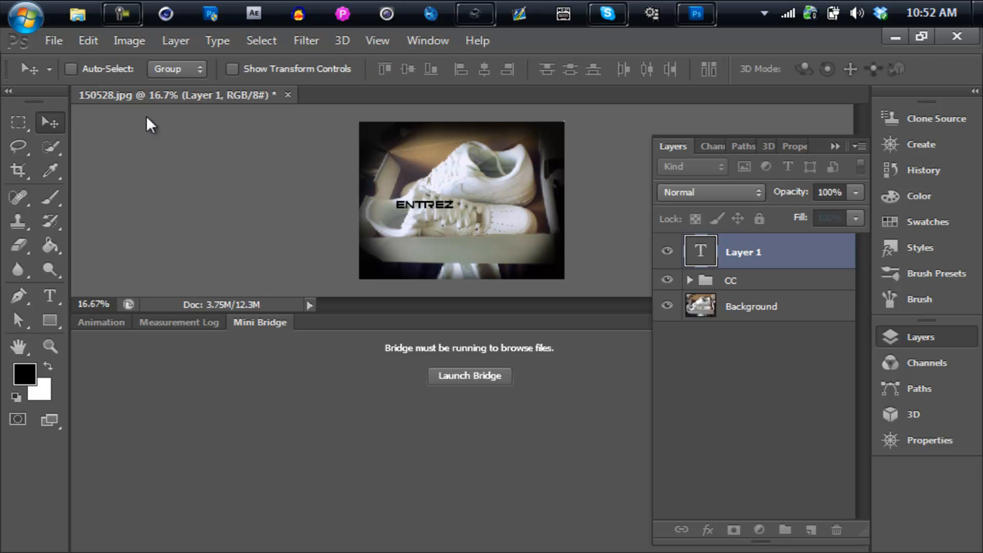
mouse_move(443, 205)
left_mouse_down()
mouse_move(479, 252)
mouse_move(471, 245)
left_mouse_up()
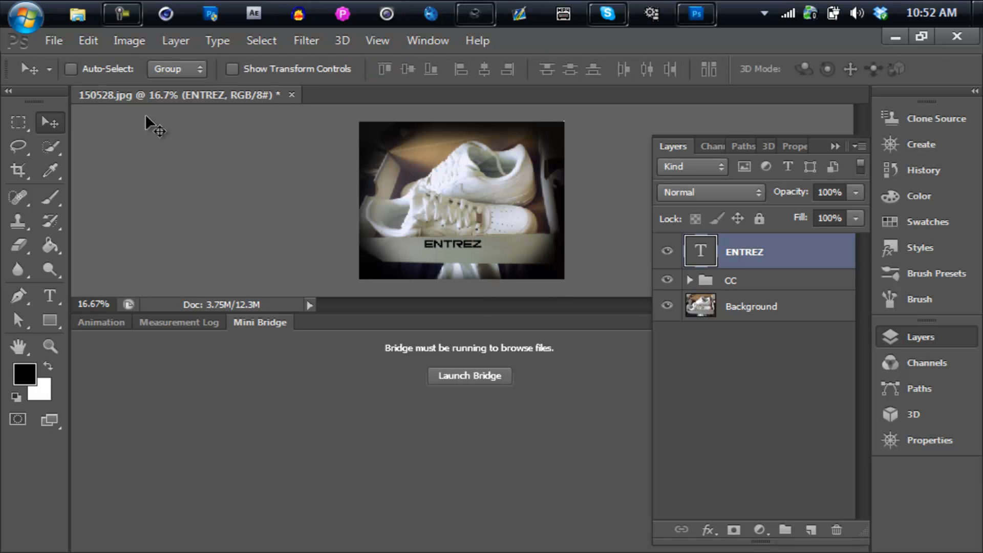
left_click_drag(471, 246, 537, 266)
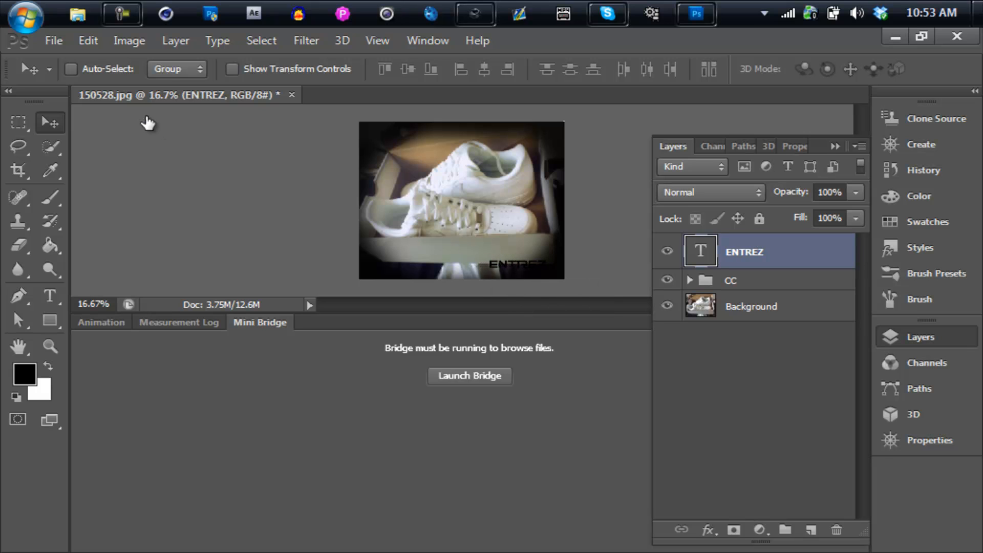
Add a drop shadow to the ENTREZ text layer with a distance of 0 px and a spread of 18%.
right_click(817, 252)
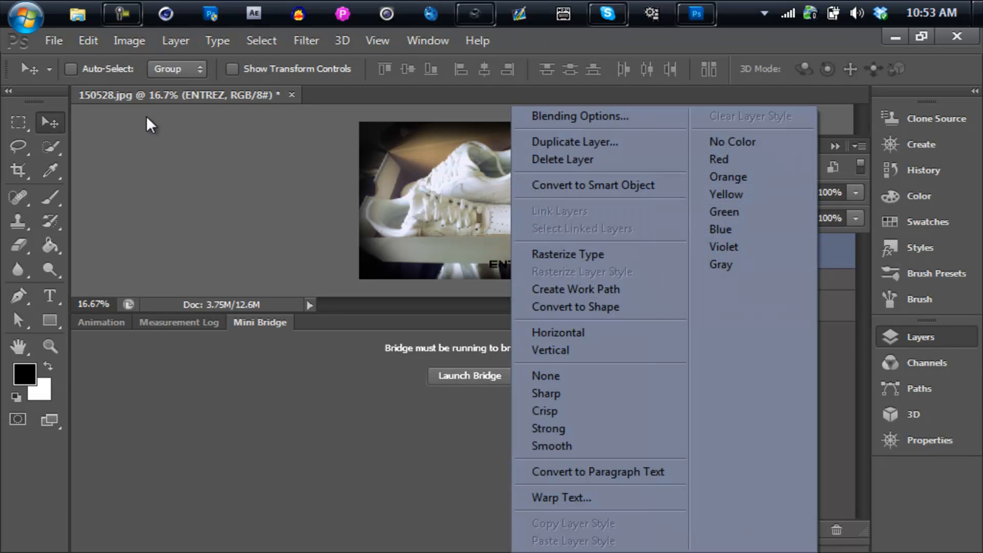
left_click(600, 255)
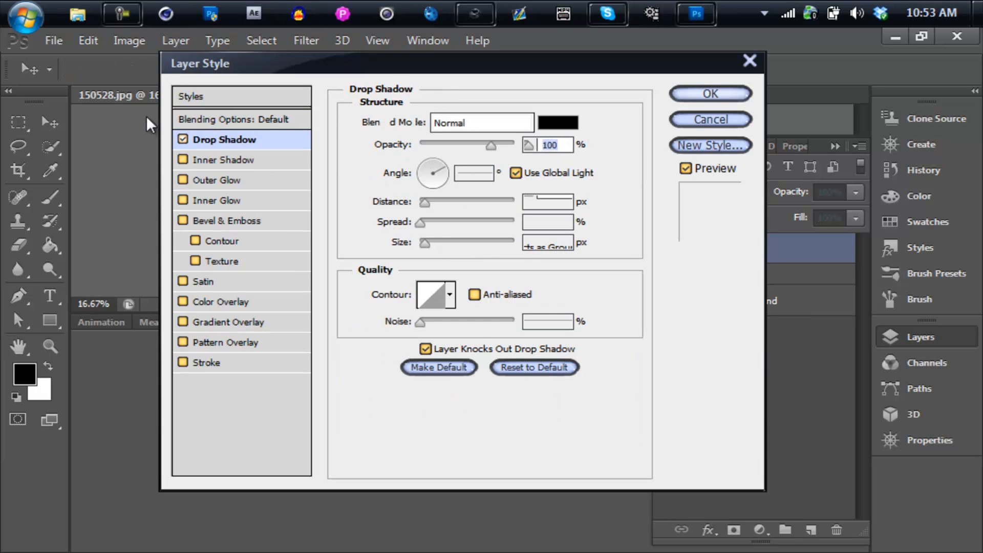
key("Tab")
key("Tab")
type("0")
key("Tab")
key("Up")
key("Up")
key("Up")
key("Up")
key("Up")
key("Up")
key("Up")
key("Up")
key("Up")
key("Up")
key("Up")
key("Up")
key("Up")
key("Up")
key("Up")
key("Up")
key("Up")
key("Up")
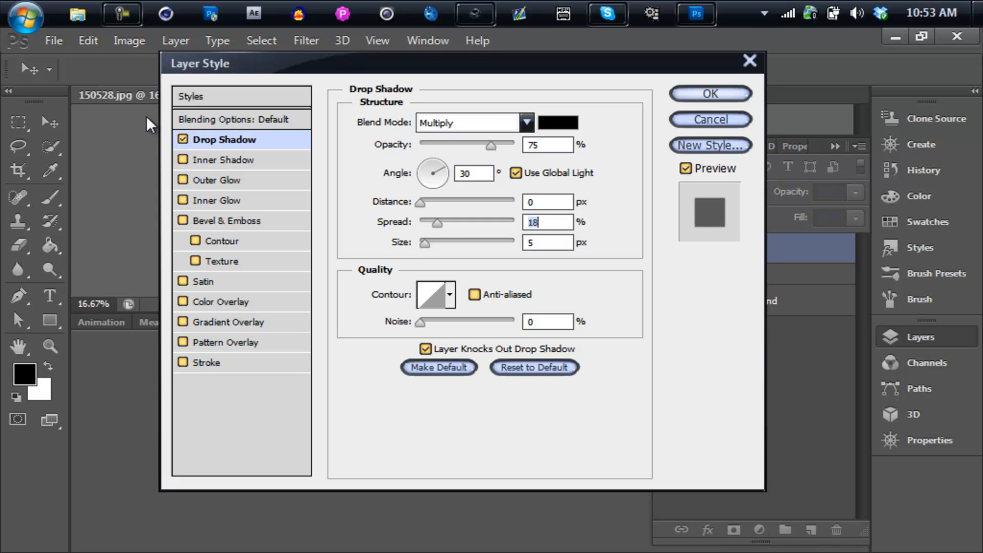
Set the drop shadow's size to 13 px and its opacity to 100%.
key("Tab")
key("Up")
key("Up")
key("Up")
key("Up")
key("Up")
key("Up")
key("Up")
key("Up")
mouse_move(359, 63)
left_mouse_down()
mouse_move(605, 74)
mouse_move(776, 68)
left_mouse_up()
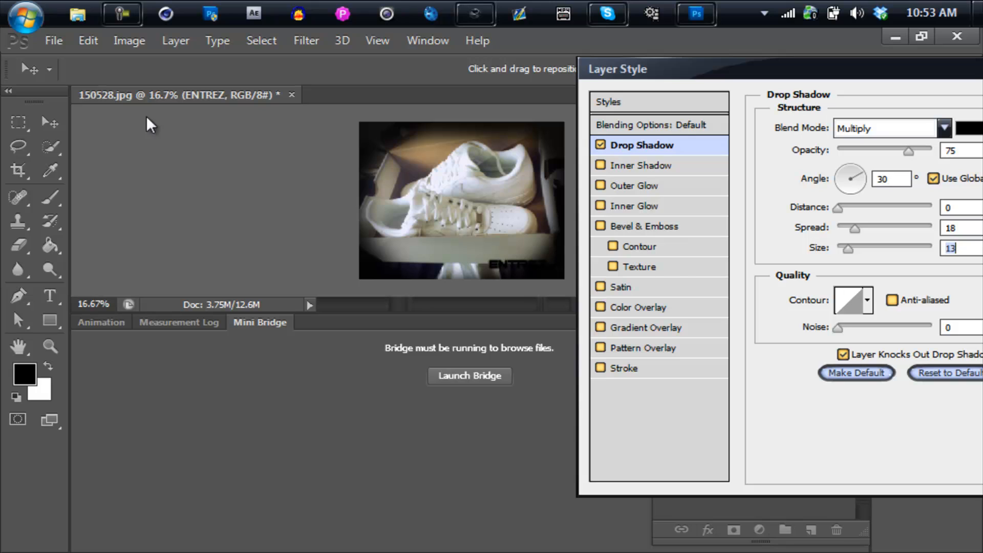
left_click_drag(908, 151, 932, 151)
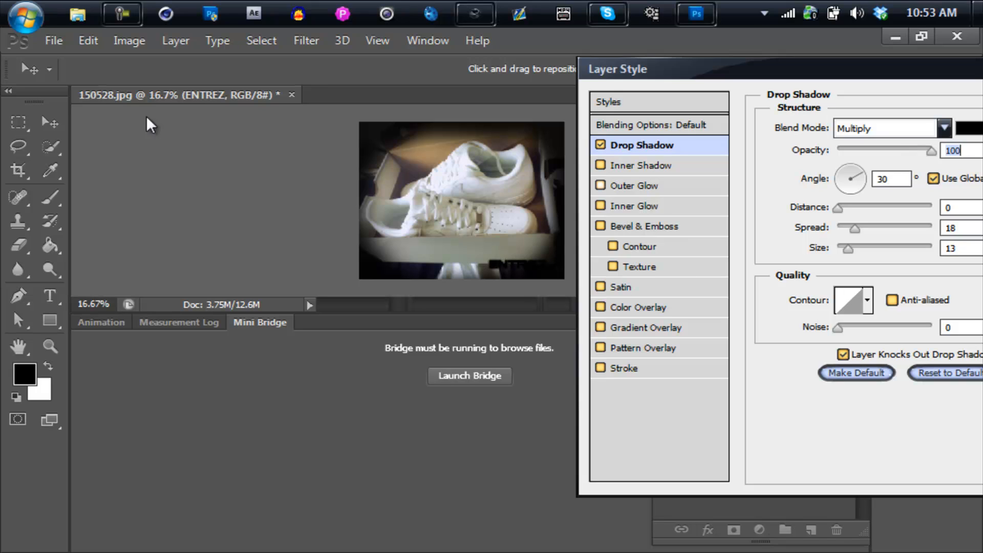
Add a gradient overlay to the ENTREZ text, set the gradient's end color stop to bright blue 00b4ff and copy that hex code.
left_click(600, 327)
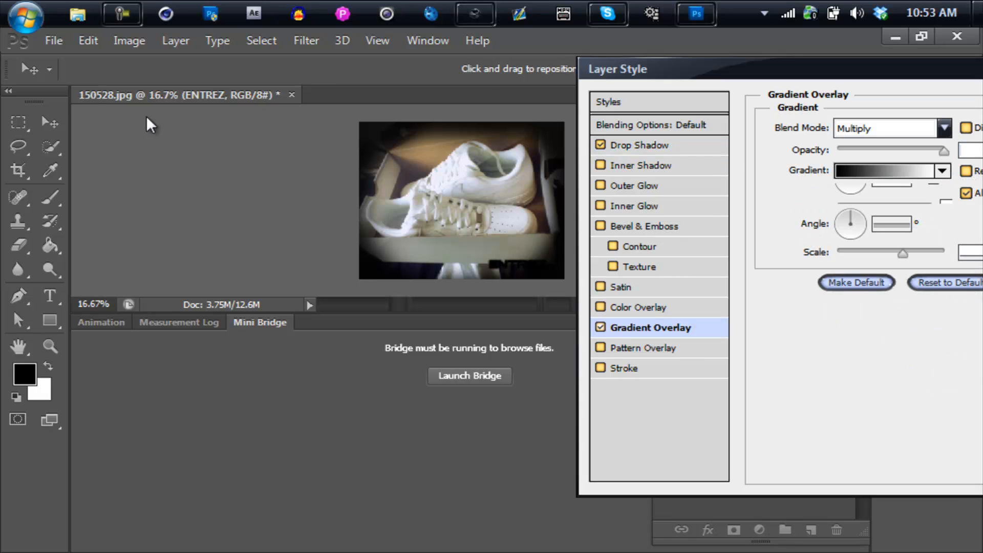
left_click(942, 170)
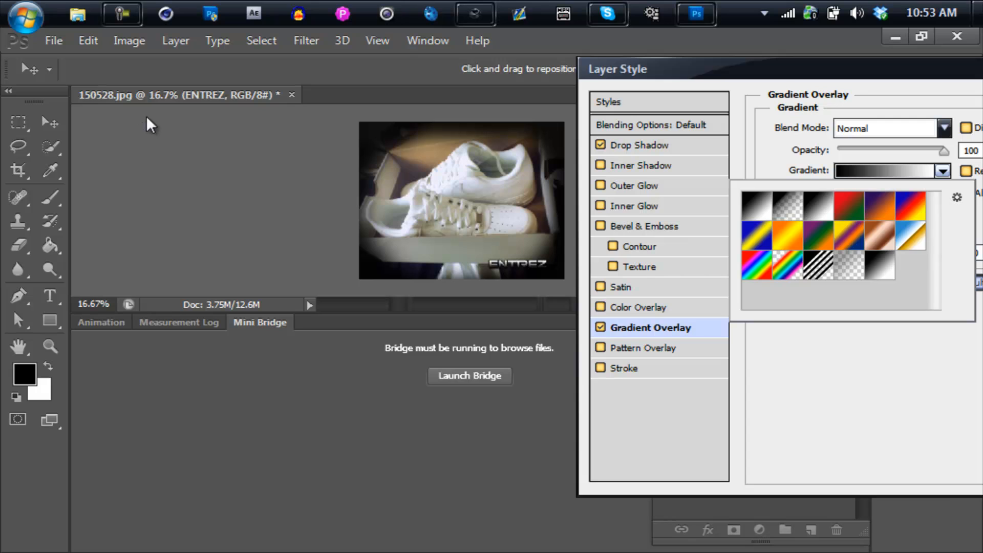
left_click(885, 170)
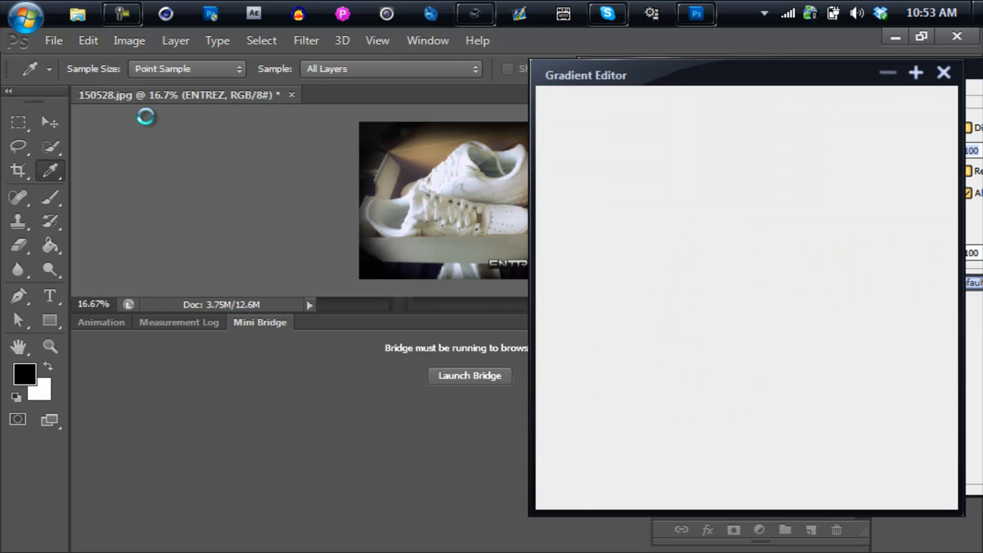
left_click(910, 168)
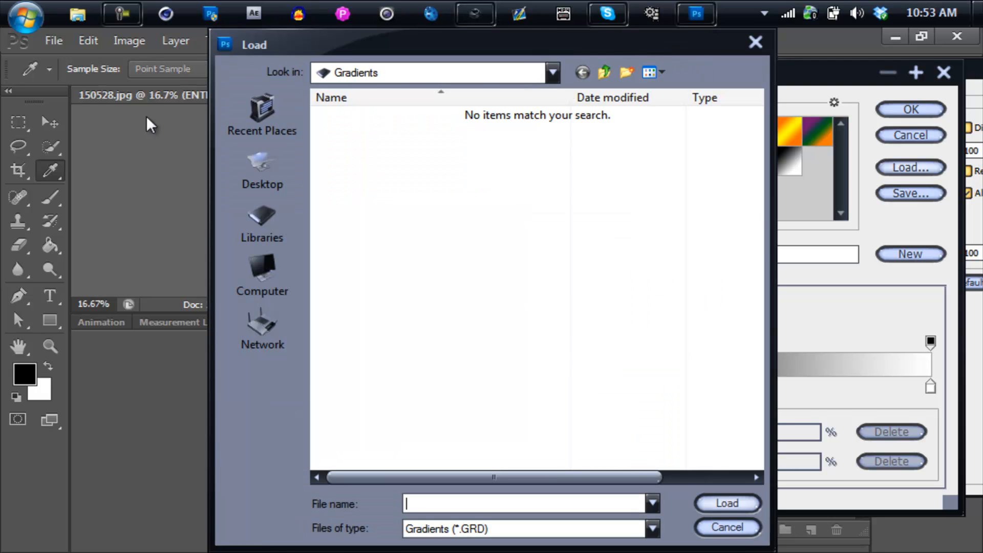
left_click(727, 527)
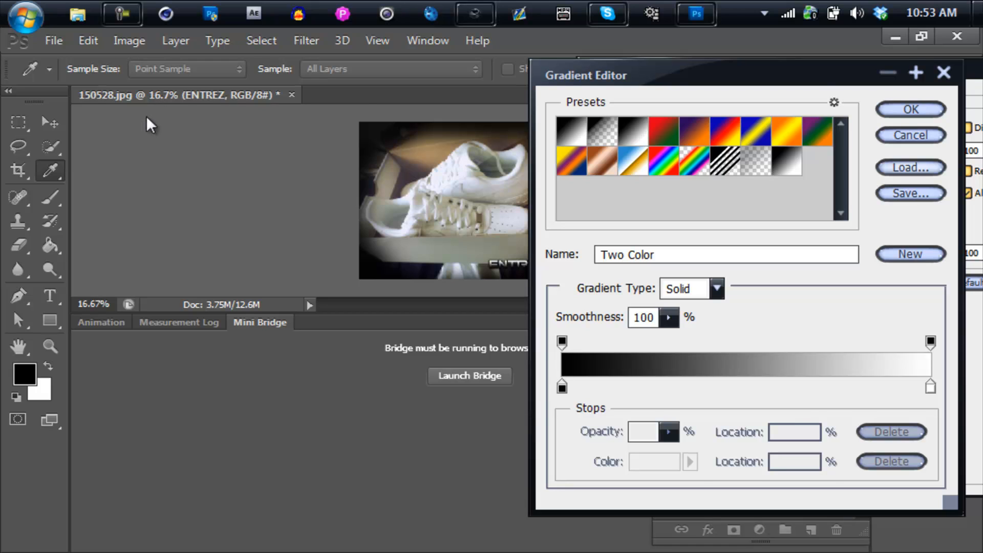
double_click(930, 387)
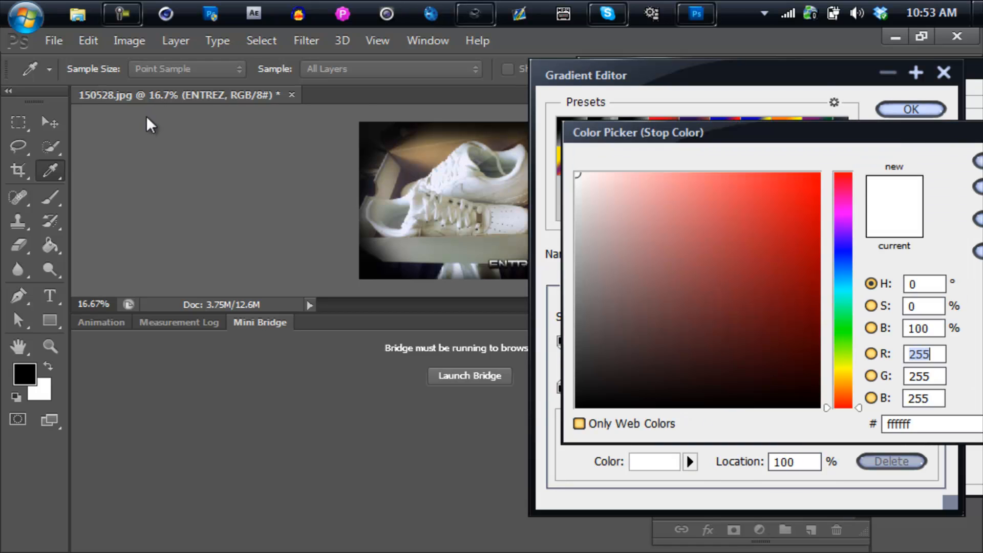
left_click(843, 279)
mouse_move(802, 185)
left_mouse_down()
mouse_move(727, 226)
mouse_move(820, 172)
left_mouse_up()
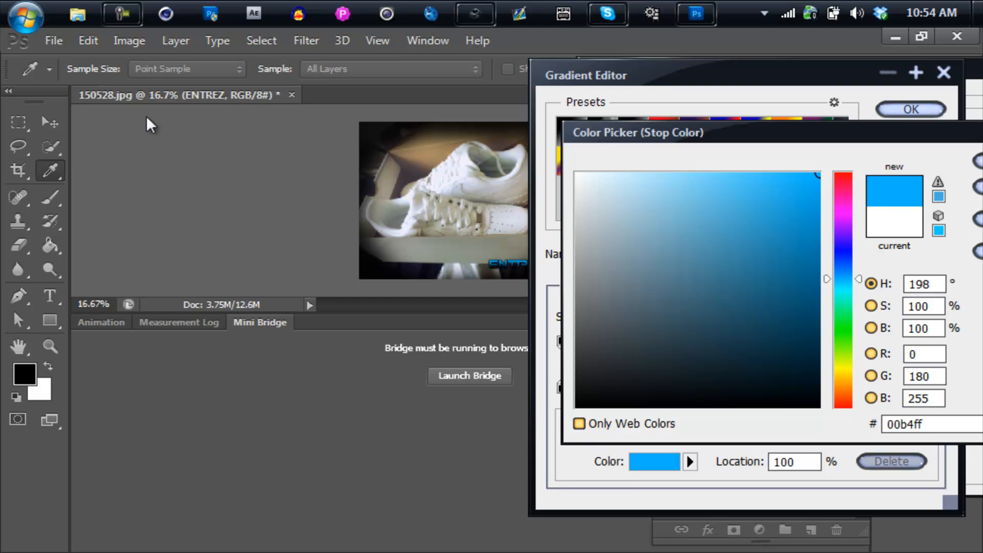
left_click_drag(925, 424, 887, 424)
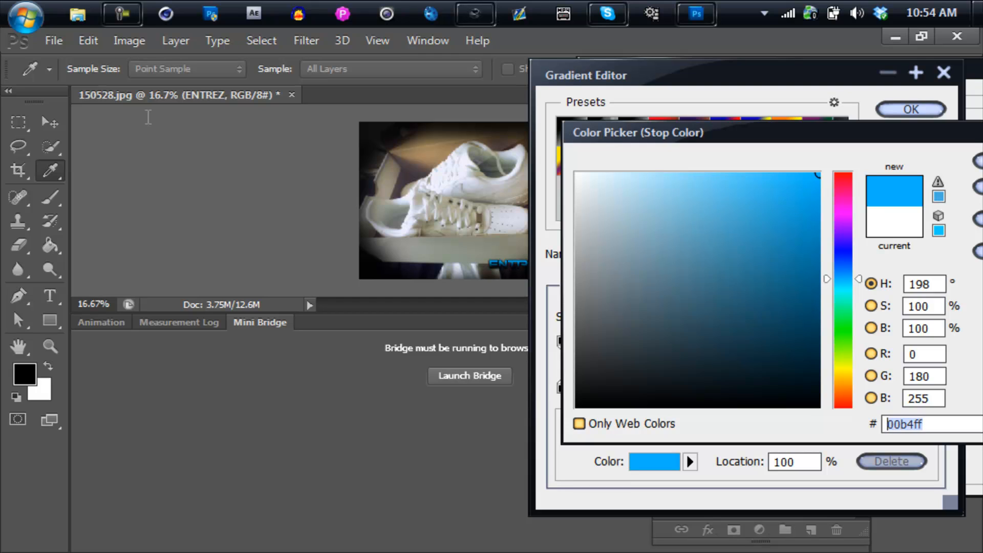
right_click(906, 424)
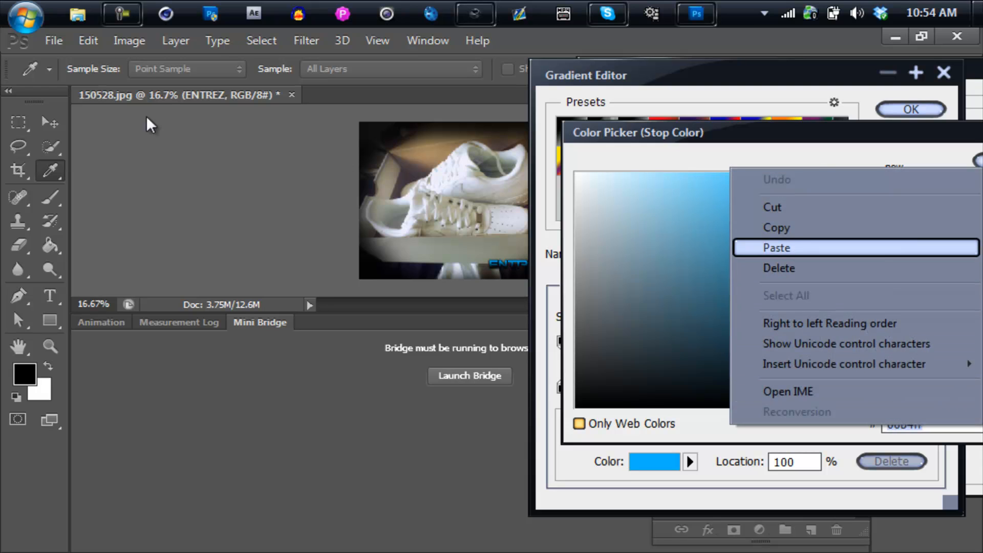
left_click(778, 285)
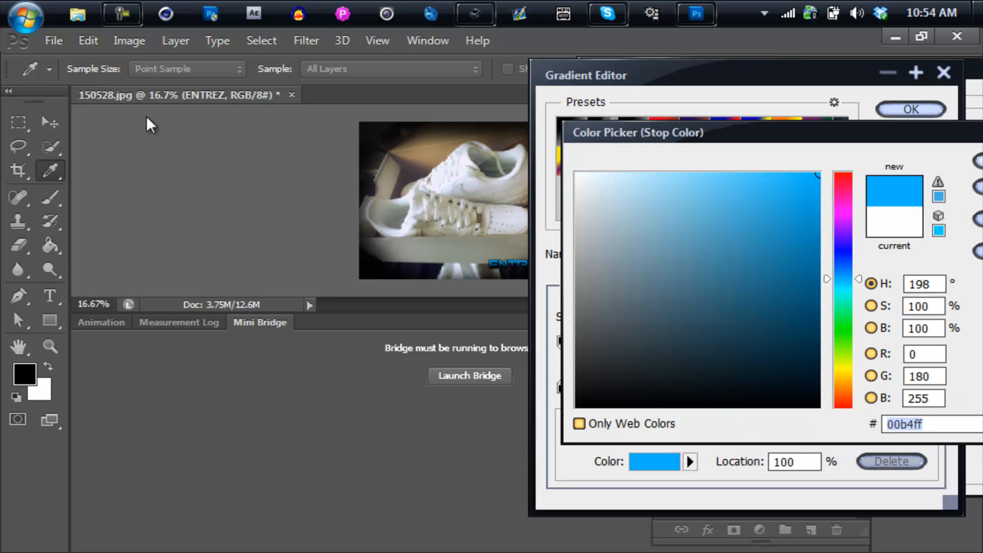
key("Return")
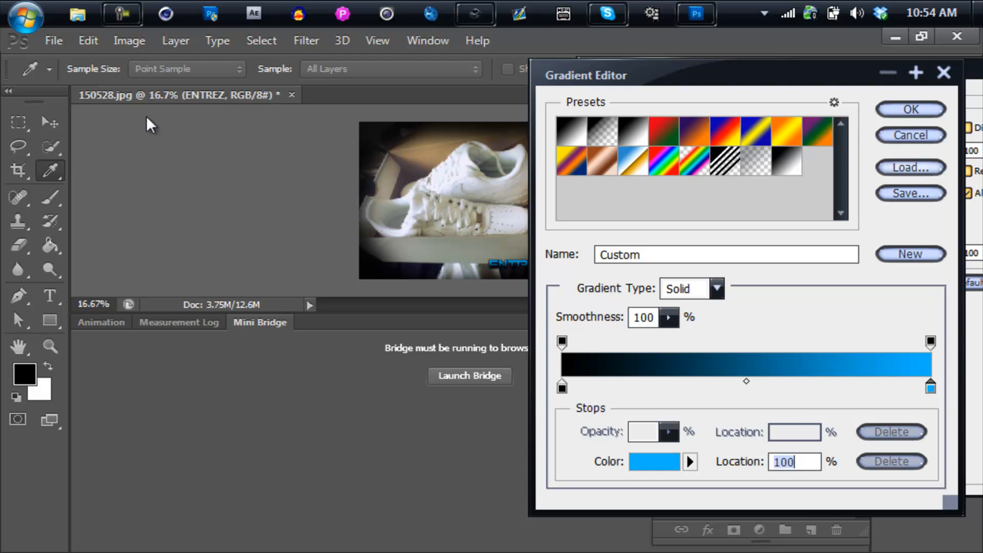
Set the gradient's start color stop to dark blue 013044 and apply the edited gradient.
double_click(562, 388)
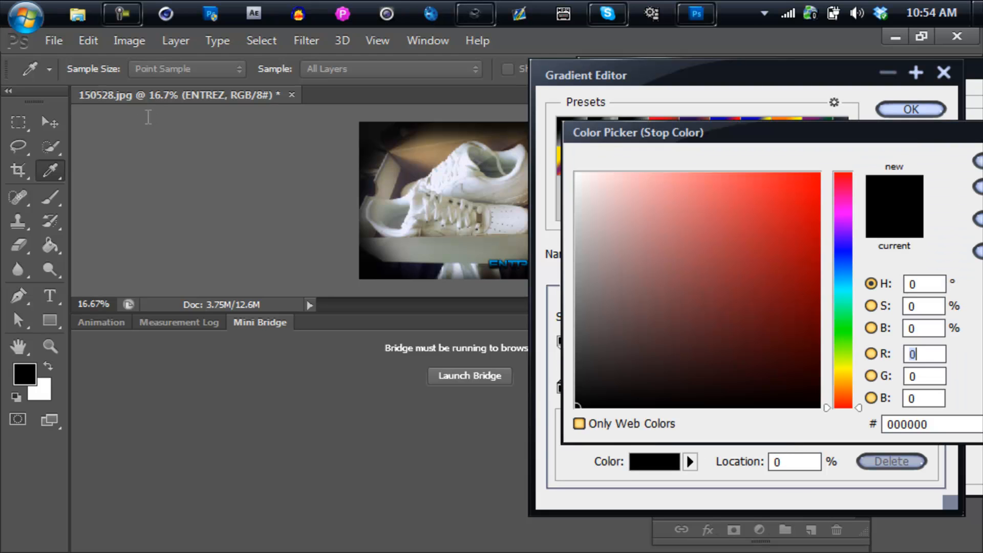
right_click(909, 424)
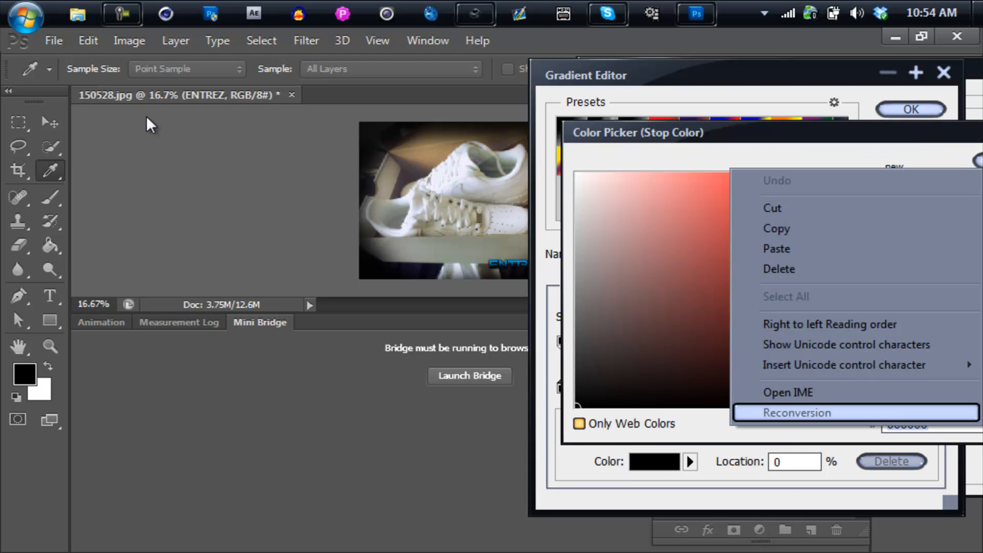
key("Return")
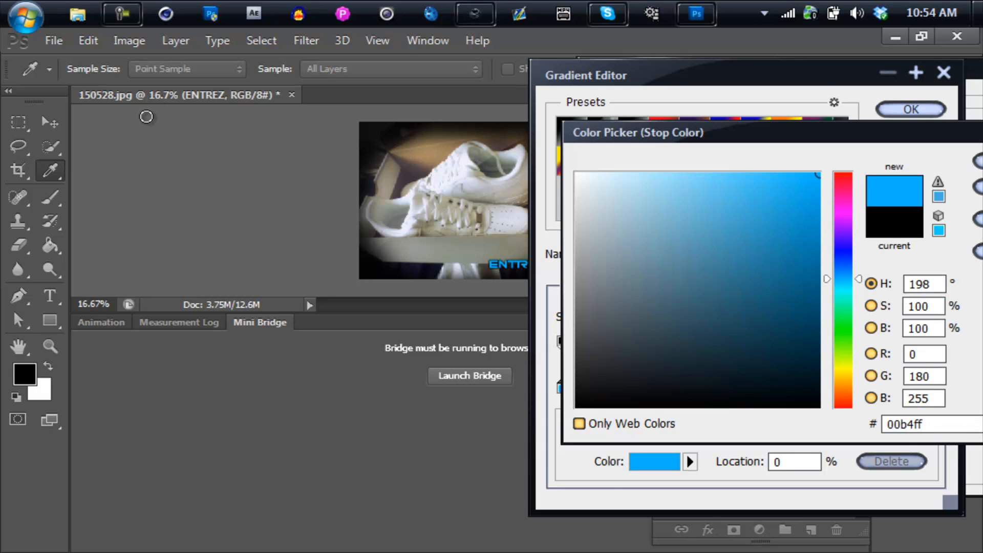
left_click(818, 321)
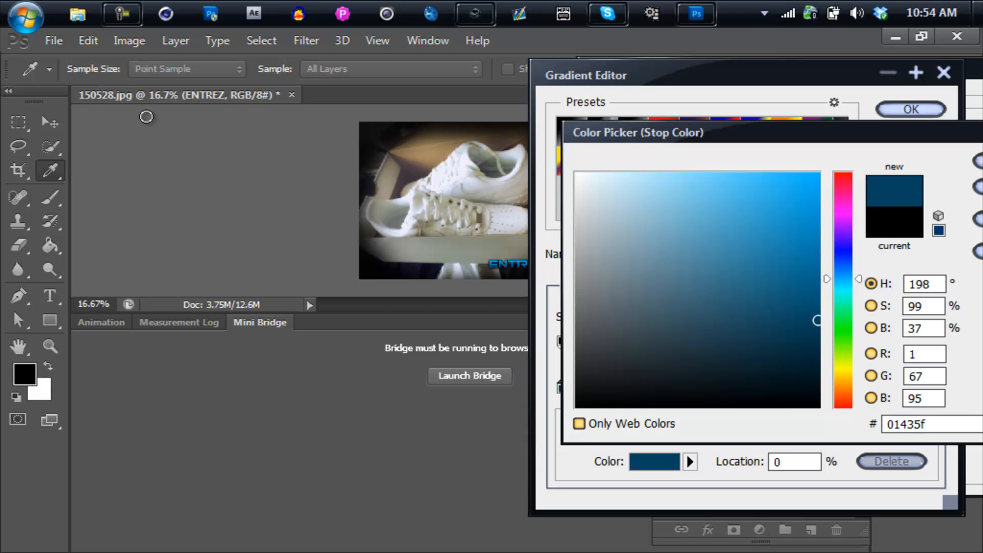
left_click(818, 345)
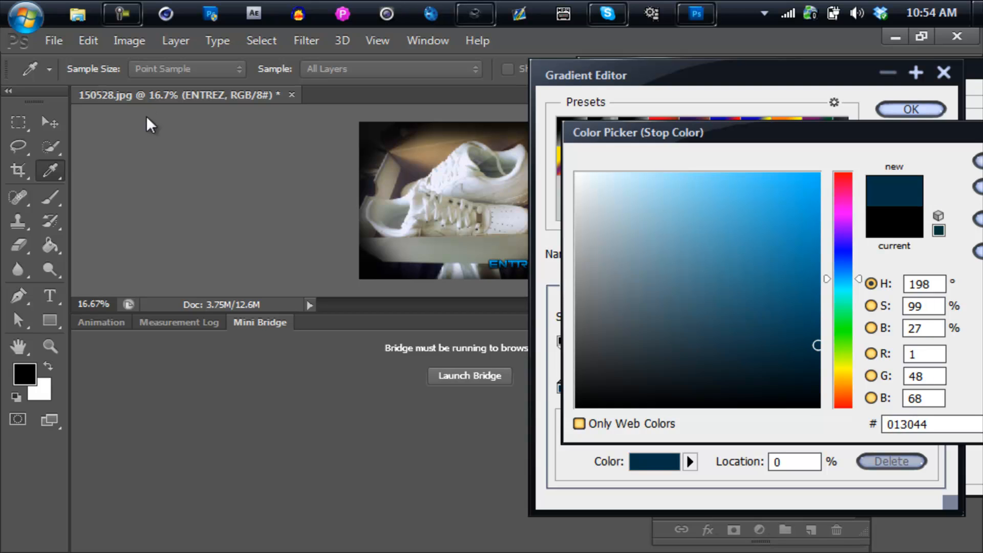
key("Return")
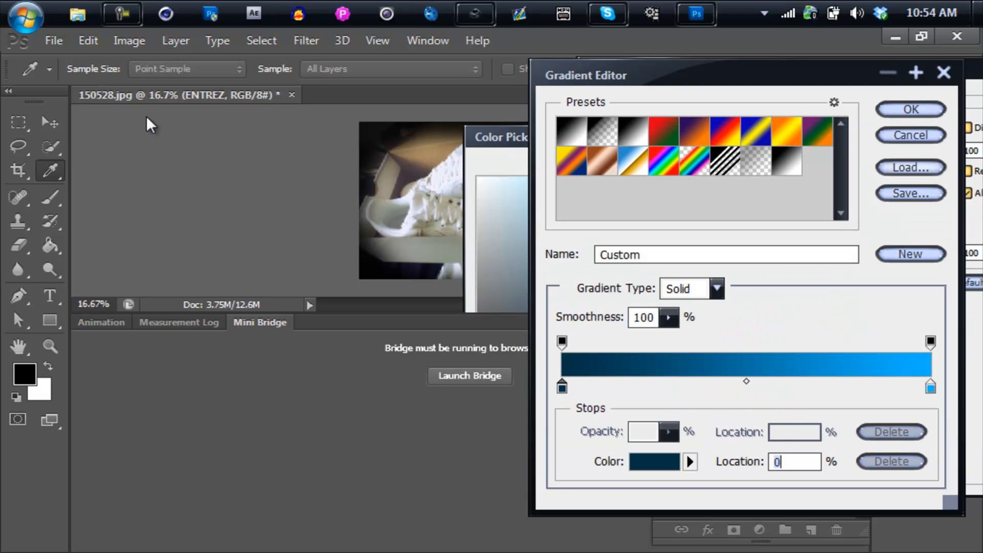
key("Return")
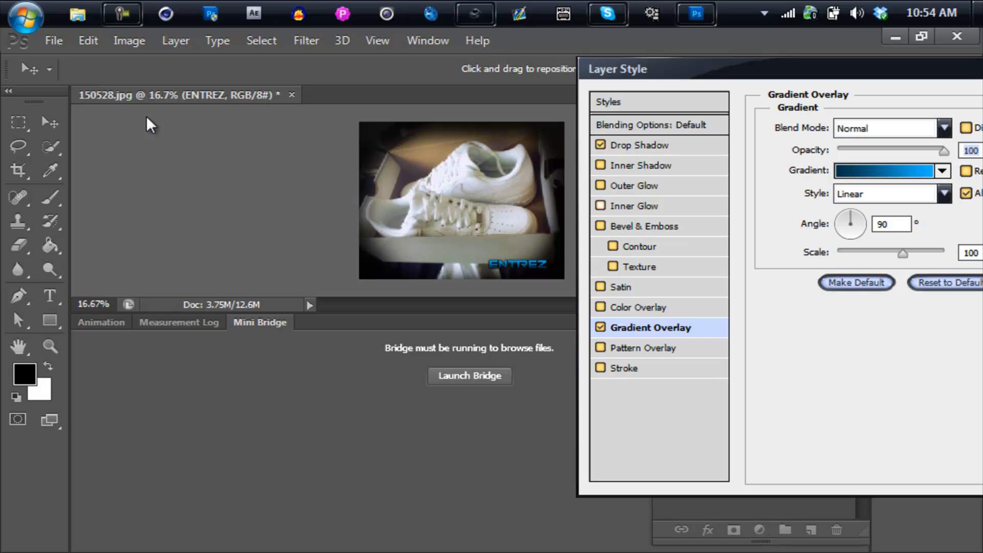
Add an inner glow to the ENTREZ text with Overlay blend mode and the near-white color fcfcfc.
key("ctrl+4")
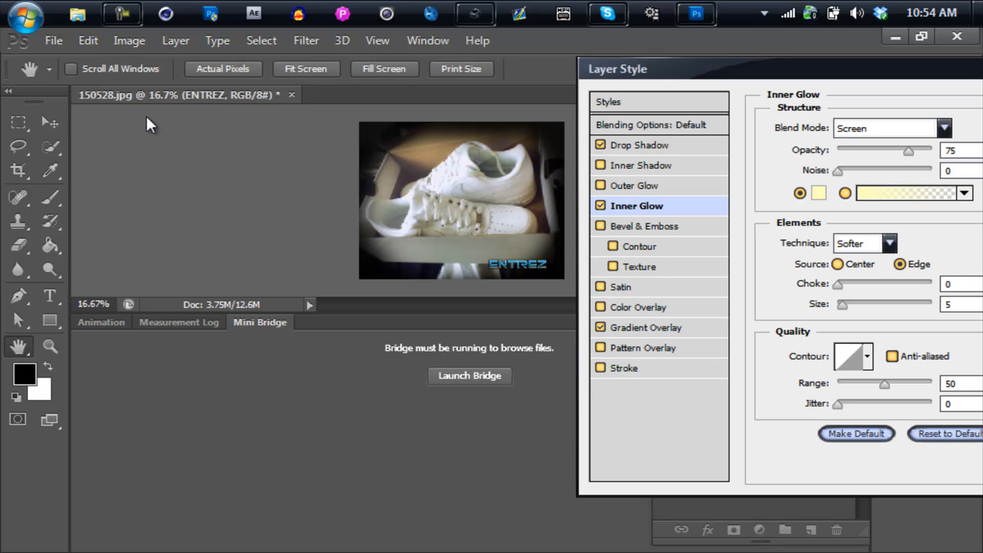
left_click(944, 128)
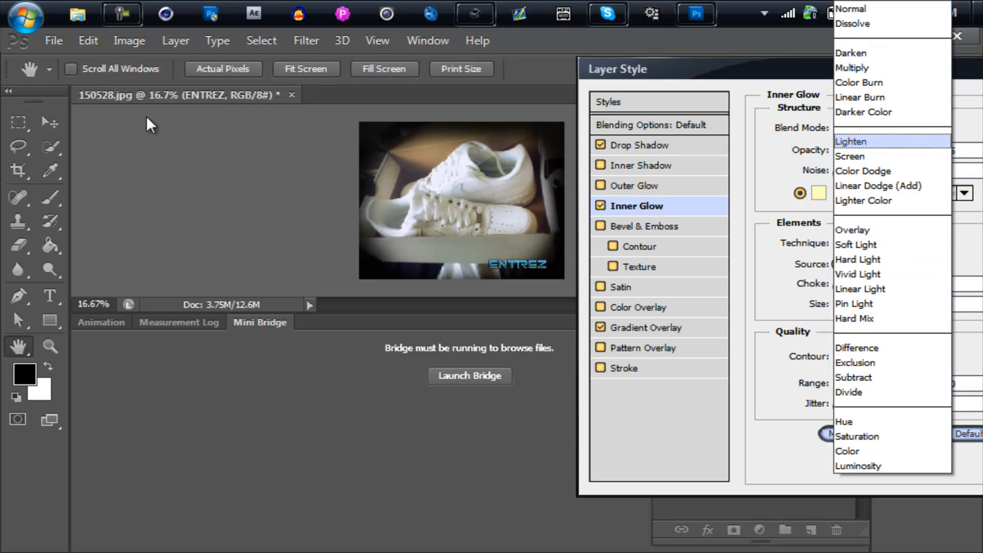
key("Down")
key("Return")
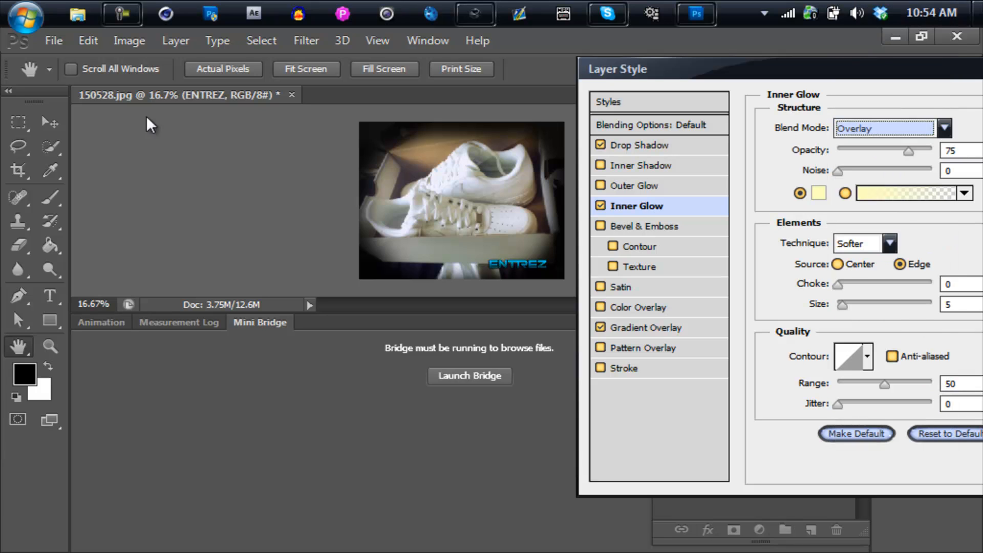
left_click(818, 193)
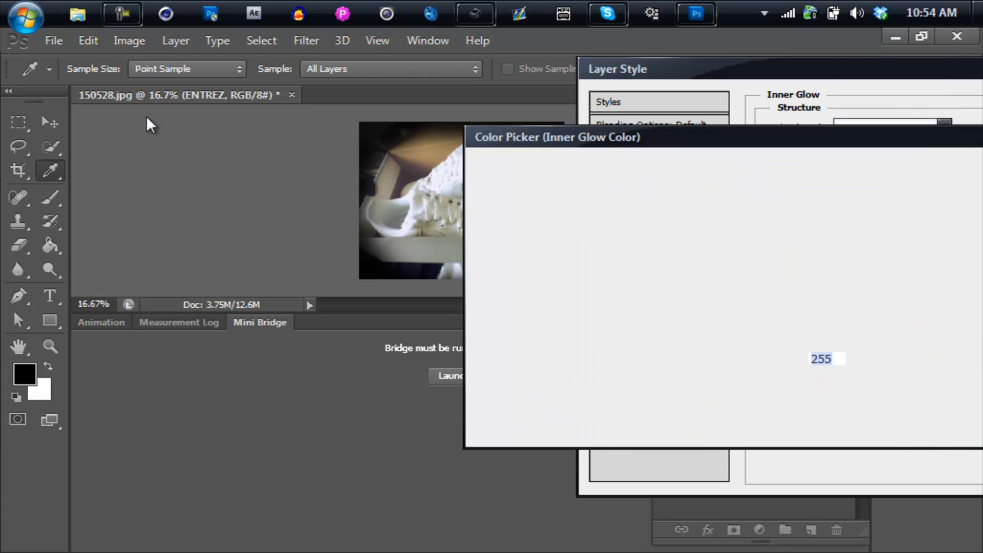
mouse_move(656, 231)
left_mouse_down()
mouse_move(516, 205)
mouse_move(478, 179)
left_mouse_up()
left_click(933, 165)
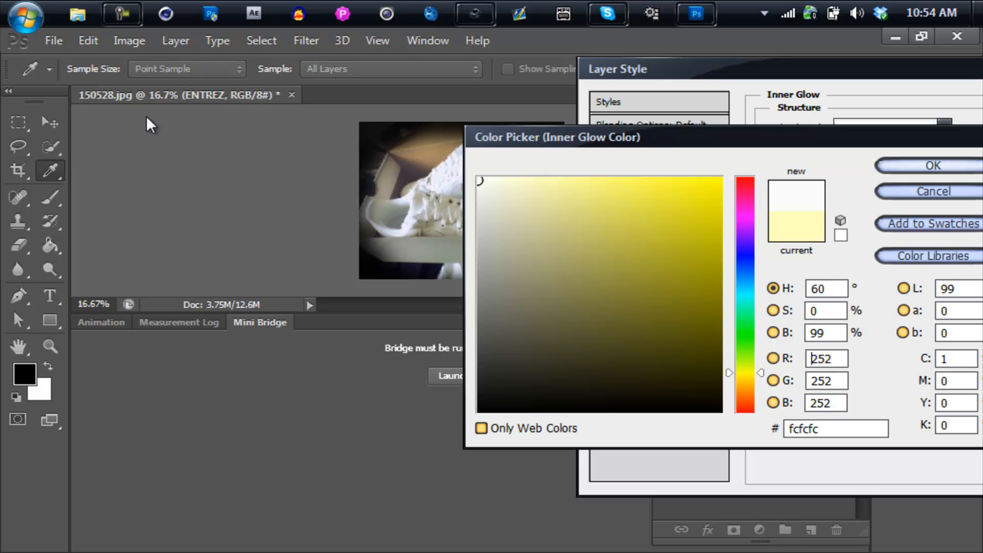
Set the inner glow's opacity to 12%.
type("26")
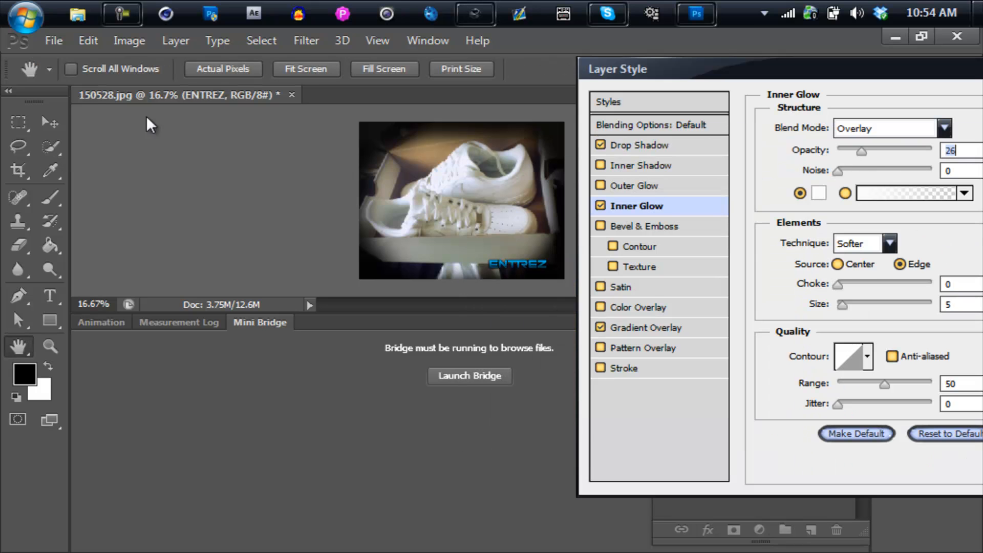
key("BackSpace")
key("BackSpace")
type("12")
Add a 1 px black outside stroke to the ENTREZ text and apply the layer style.
left_click(609, 368)
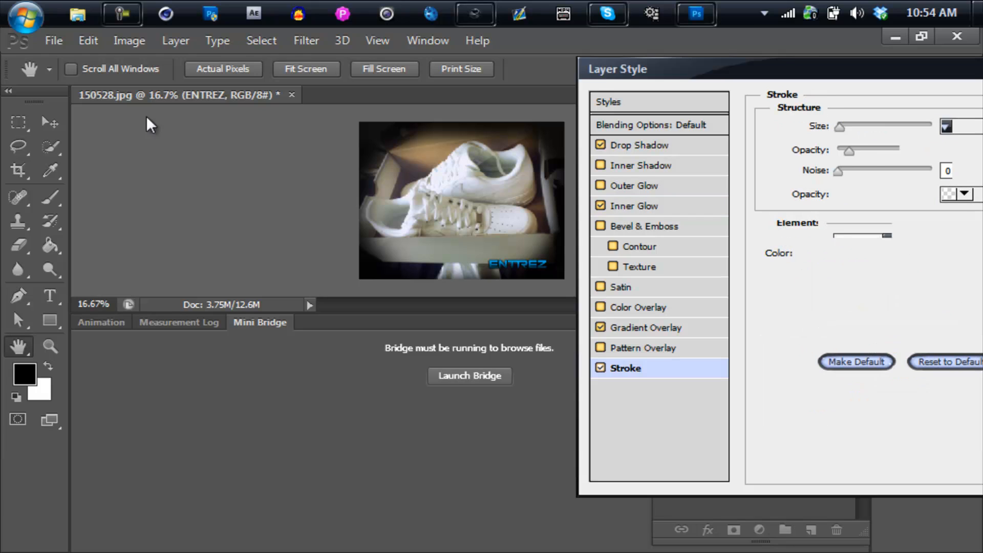
type("1")
left_click_drag(758, 69, 568, 79)
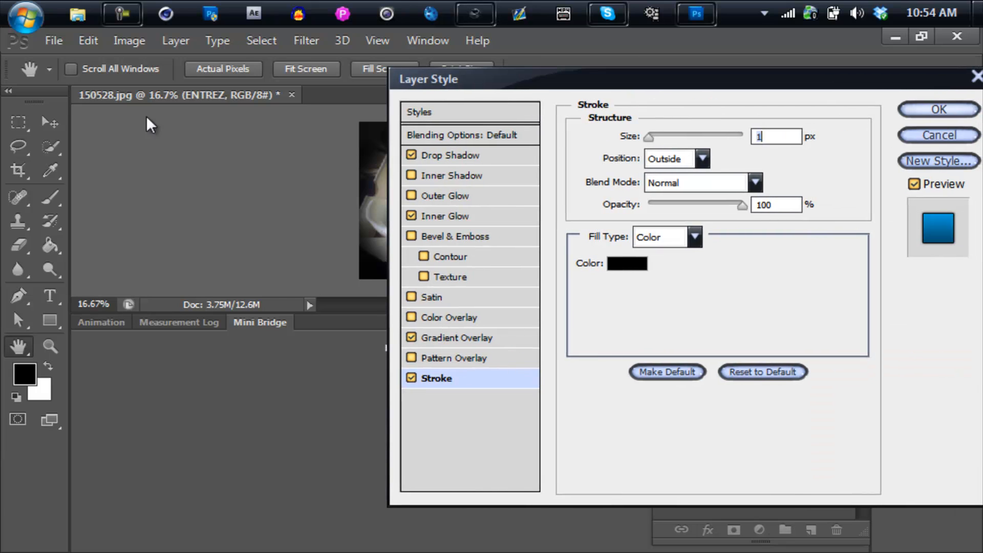
left_click(627, 264)
key("Return")
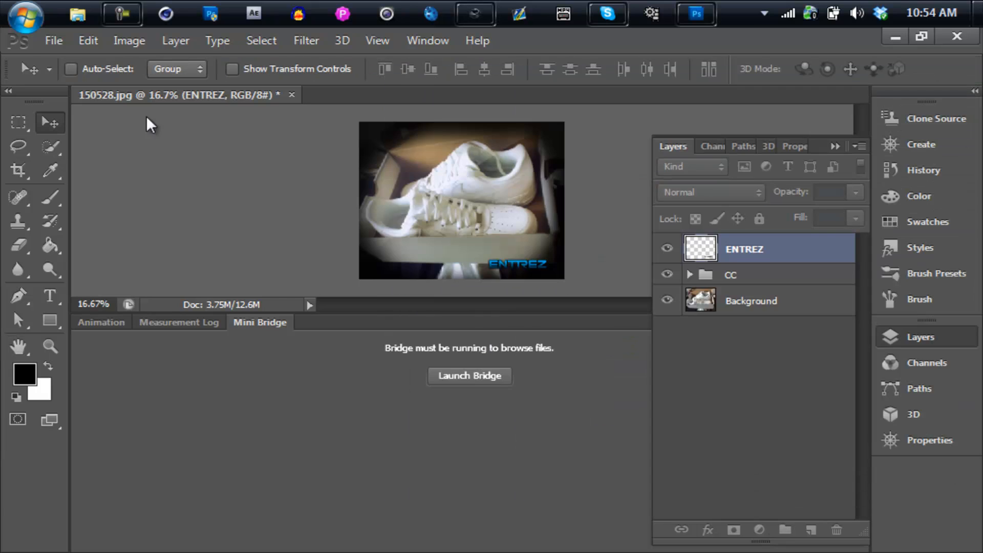
Collapse the layers panel and move the ENTREZ text to the middle of the shoebox's front edge, below the sneakers.
key("alt+v")
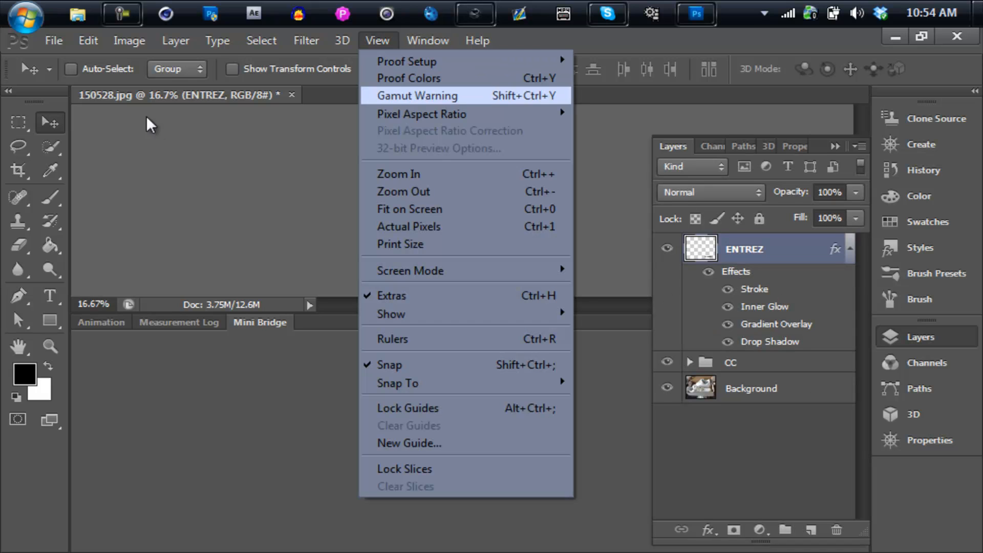
key("Return")
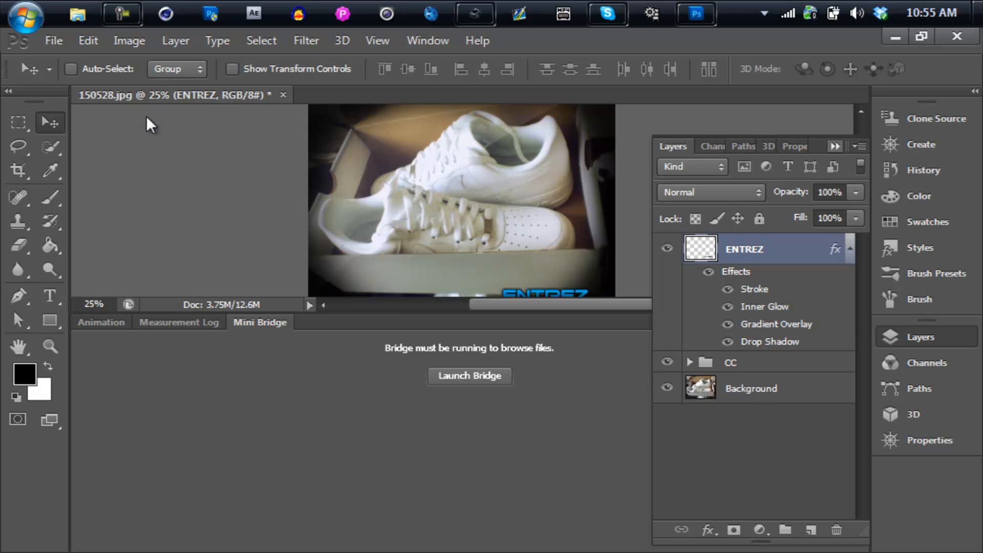
left_click(835, 146)
left_click_drag(861, 197, 861, 214)
mouse_move(578, 252)
left_mouse_down()
mouse_move(608, 264)
mouse_move(603, 251)
mouse_move(493, 227)
left_mouse_up()
left_click_drag(493, 227, 504, 227)
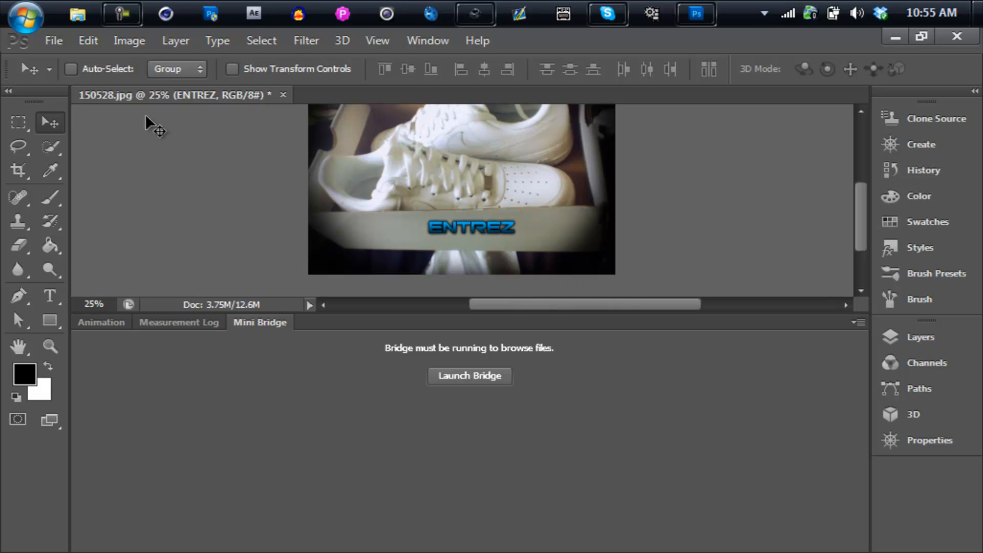
Review the graded photo from the top of the sneakers down to the ENTREZ text on the box.
scroll(148, 126, "up", 2)
scroll(148, 126, "up", 2)
scroll(148, 125, "down", 4)
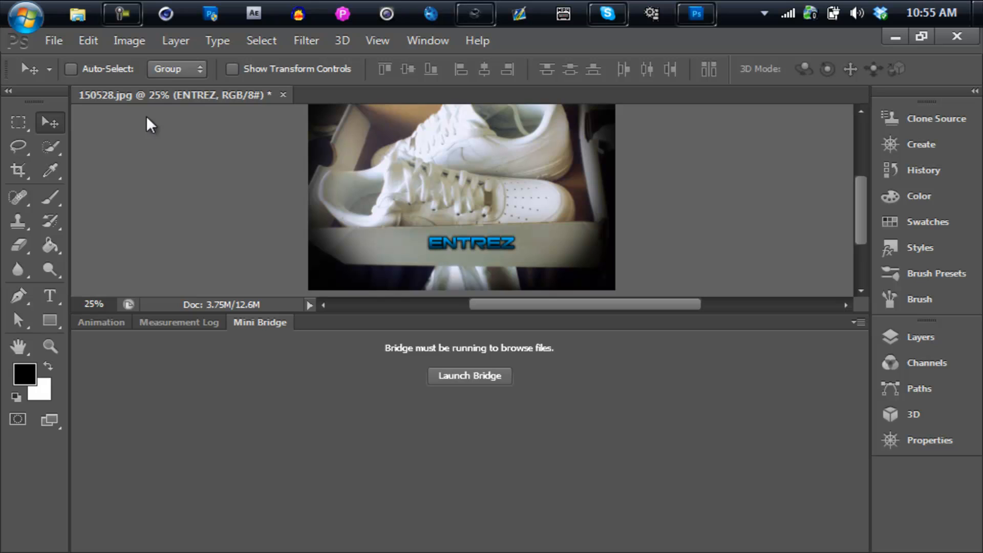
scroll(149, 125, "up", 3)
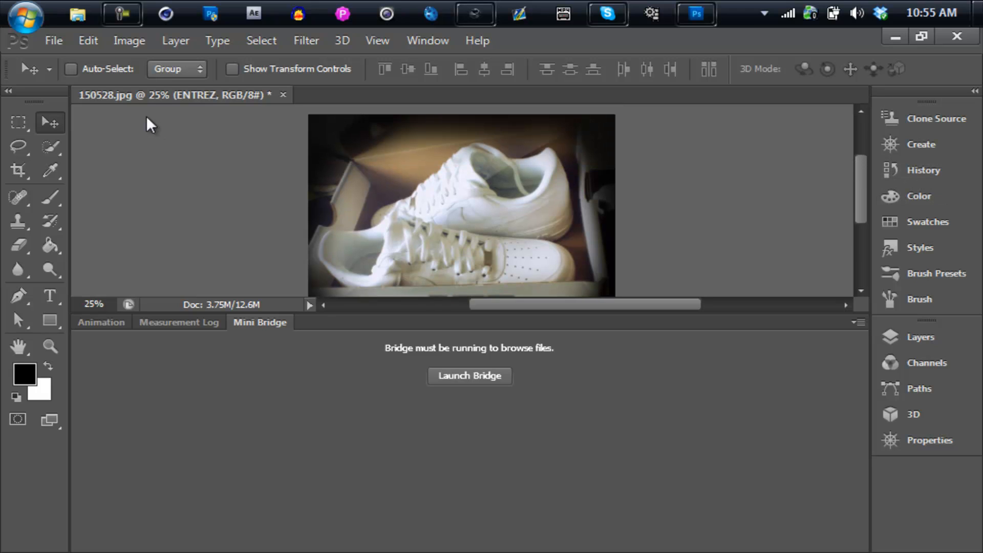
scroll(149, 124, "down", 3)
scroll(148, 124, "up", 3)
scroll(149, 124, "down", 4)
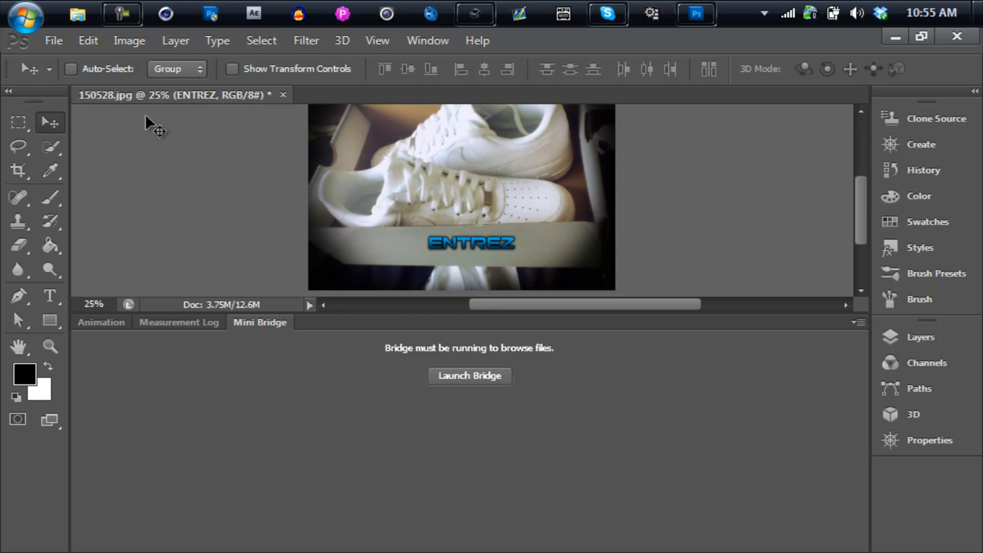